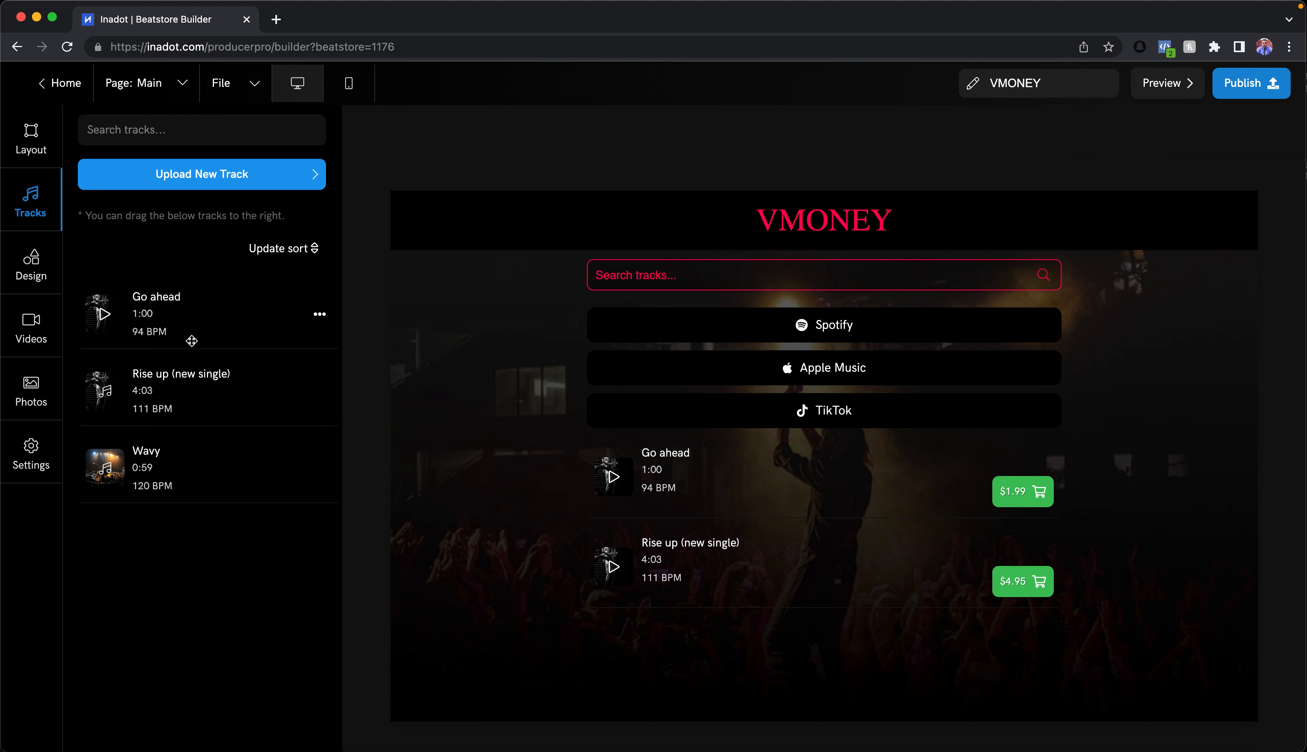
Add the Go ahead track to the store page directly below the TikTok button
{"action": "mouse_move", "coordinate": [169, 309]}
{"action": "left_mouse_down"}
{"action": "mouse_move", "coordinate": [233, 308]}
{"action": "mouse_move", "coordinate": [199, 312]}
{"action": "mouse_move", "coordinate": [449, 357]}
{"action": "mouse_move", "coordinate": [664, 372]}
{"action": "mouse_move", "coordinate": [709, 337]}
{"action": "left_mouse_up"}
{"action": "left_click_drag", "start_coordinate": [806, 337], "coordinate": [729, 482]}
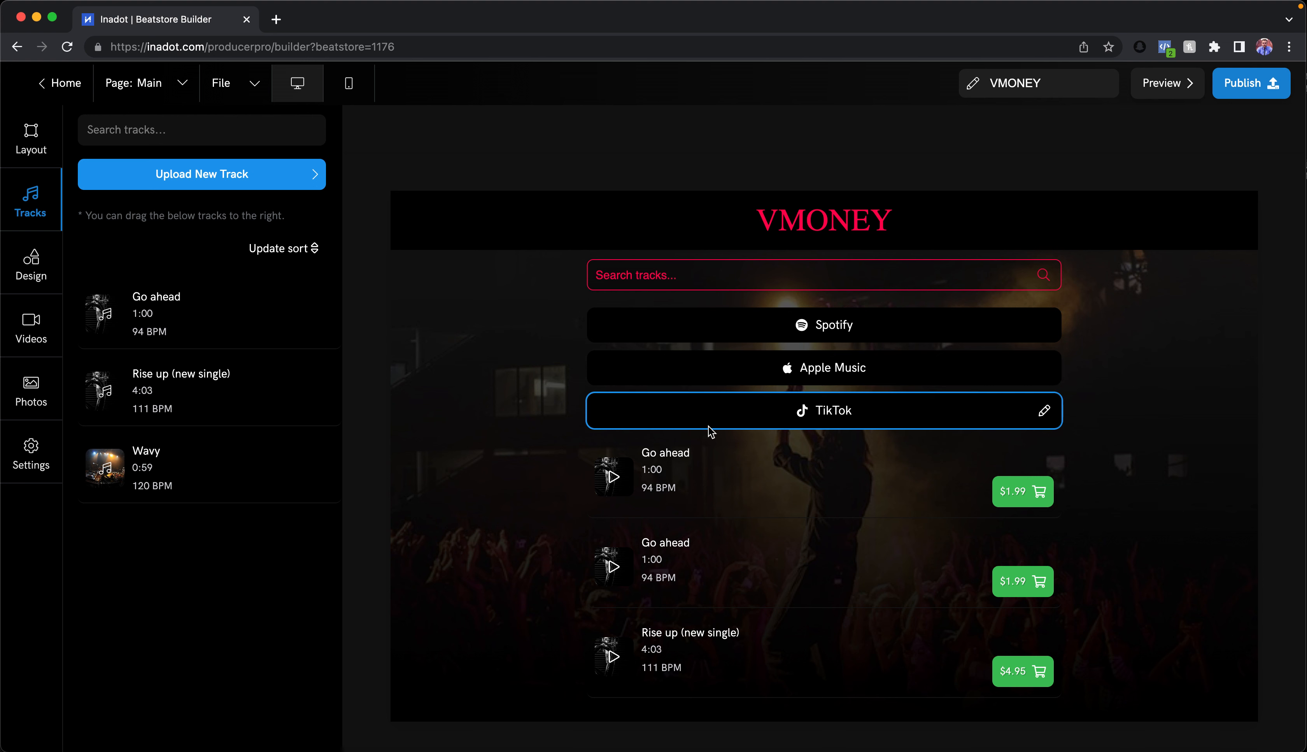
Format the title of the first Go ahead track on the page as size 23, bold and italic
{"action": "left_click", "coordinate": [680, 452]}
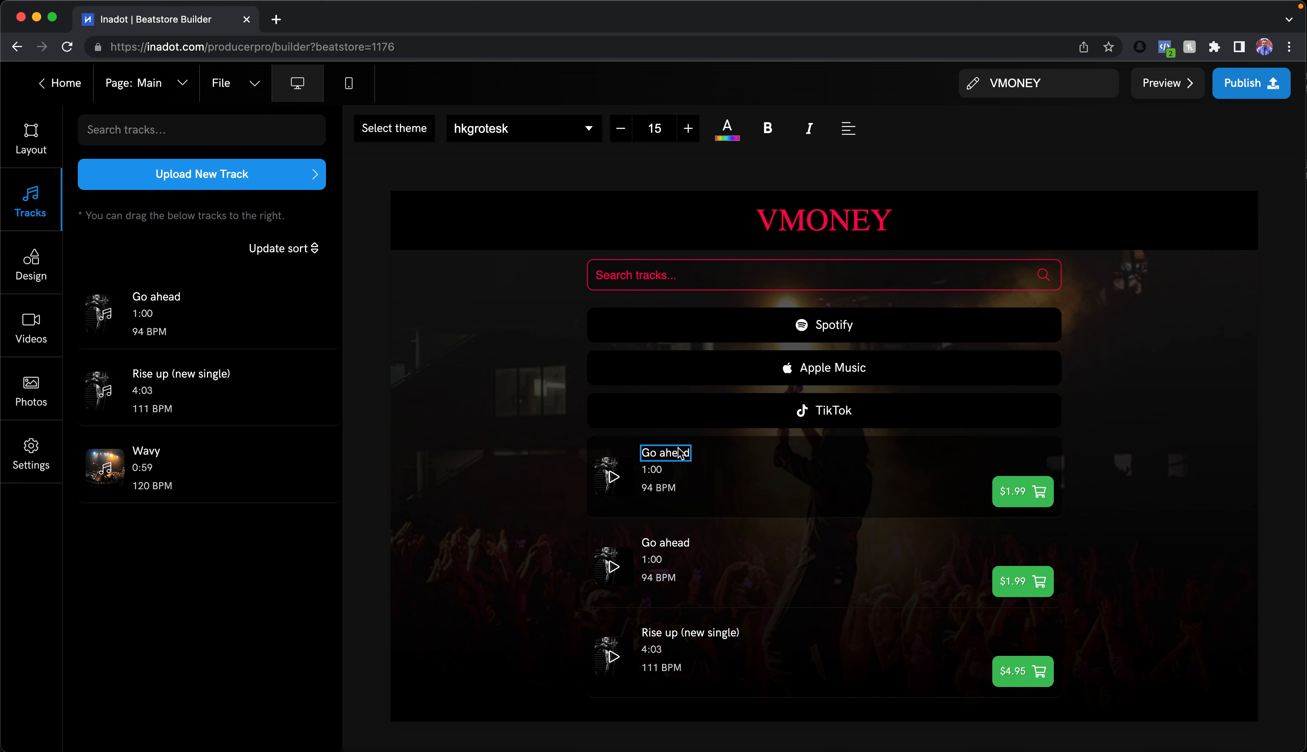
{"action": "left_click", "coordinate": [535, 495]}
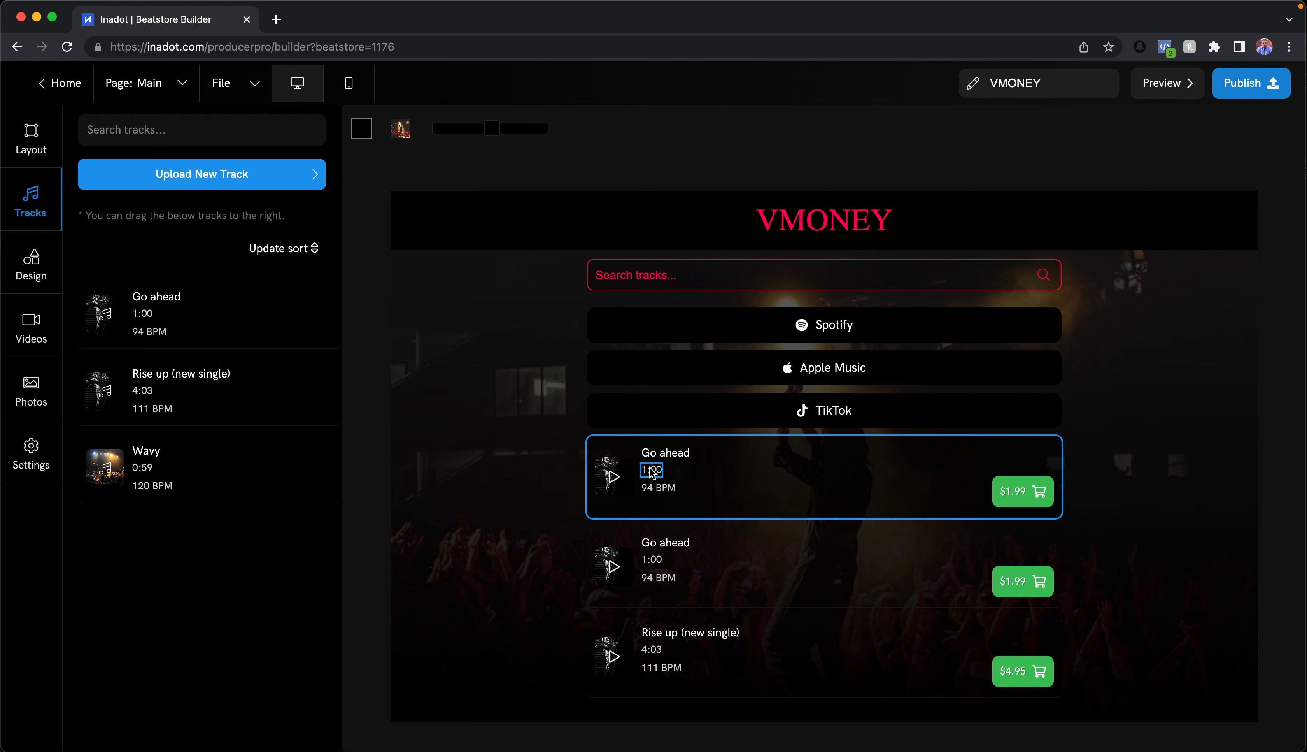
{"action": "left_click", "coordinate": [667, 454]}
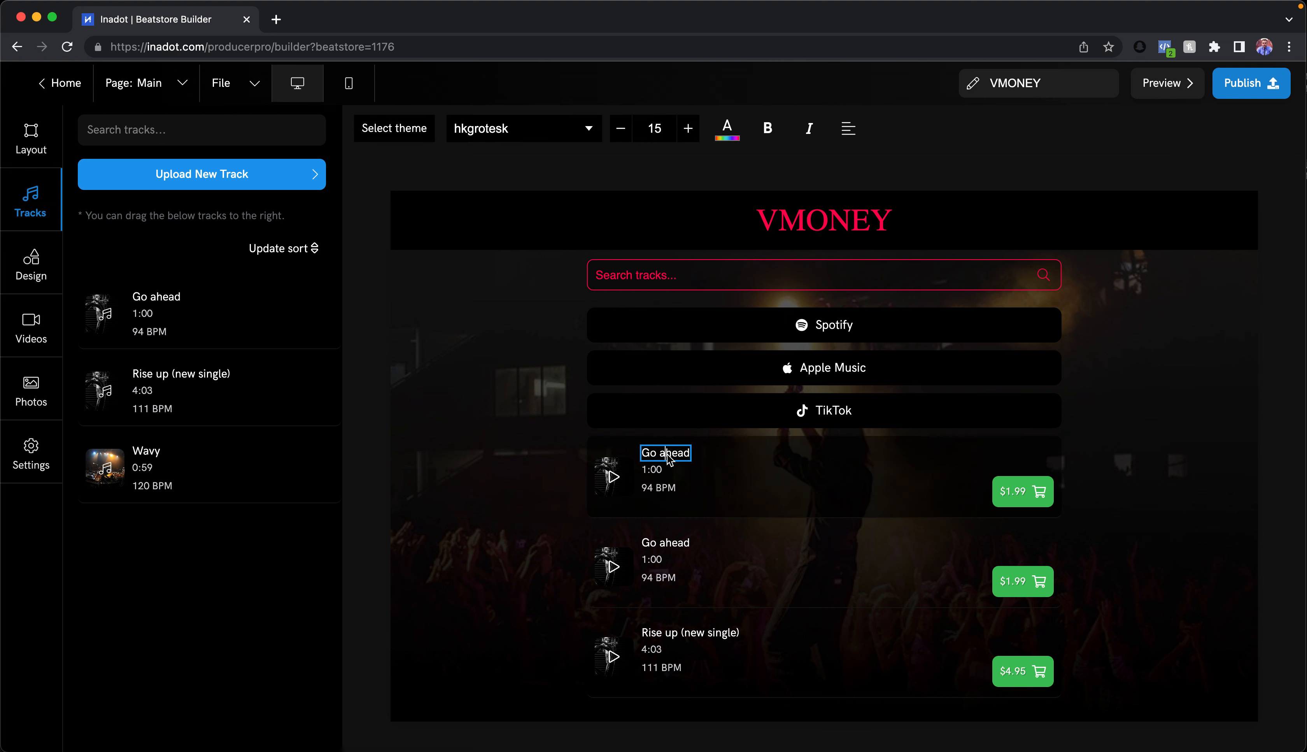
{"action": "left_click", "coordinate": [691, 130]}
{"action": "left_click", "coordinate": [692, 130]}
{"action": "left_click", "coordinate": [691, 130]}
{"action": "left_click", "coordinate": [691, 130]}
{"action": "left_click", "coordinate": [691, 129]}
{"action": "left_click", "coordinate": [691, 129]}
{"action": "left_click", "coordinate": [692, 130]}
{"action": "left_click", "coordinate": [691, 130]}
{"action": "left_click", "coordinate": [768, 129]}
{"action": "left_click", "coordinate": [808, 130]}
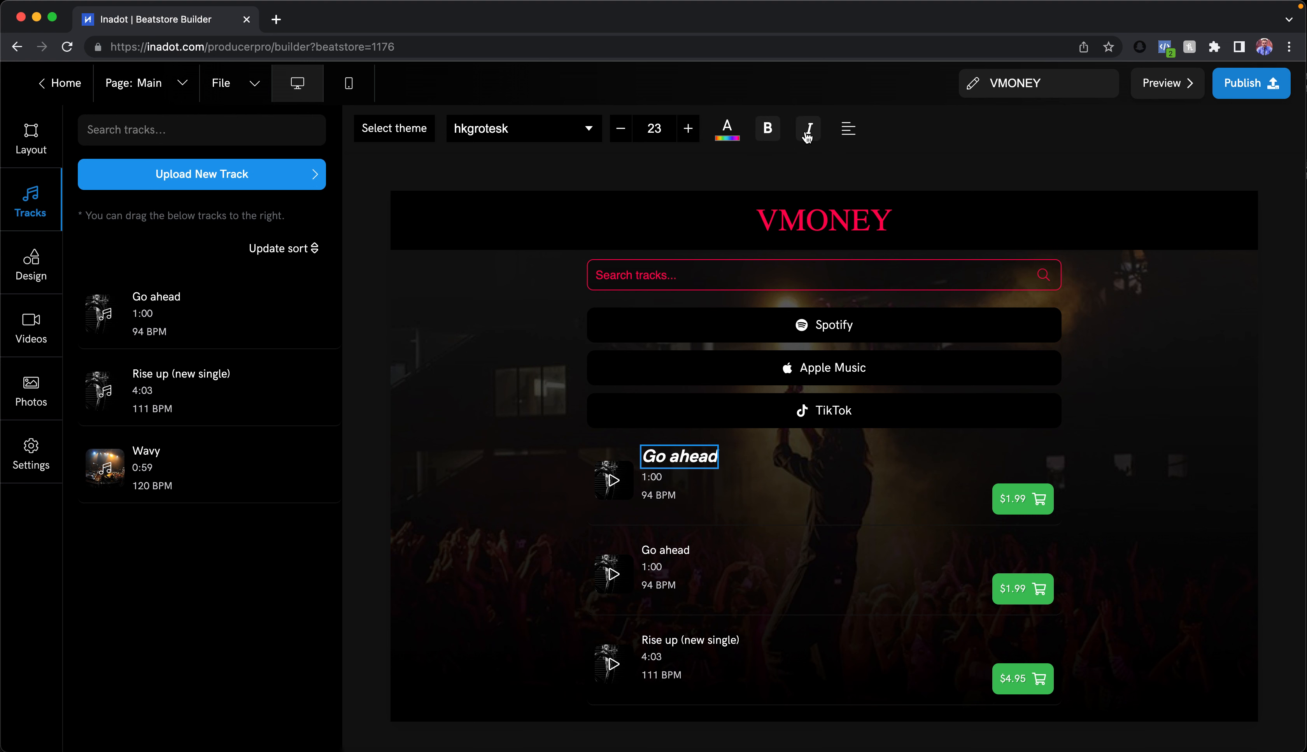
Recolour the first Go ahead track's $1.99 purchase button with the pinkish-red document colour
{"action": "left_click", "coordinate": [1012, 490]}
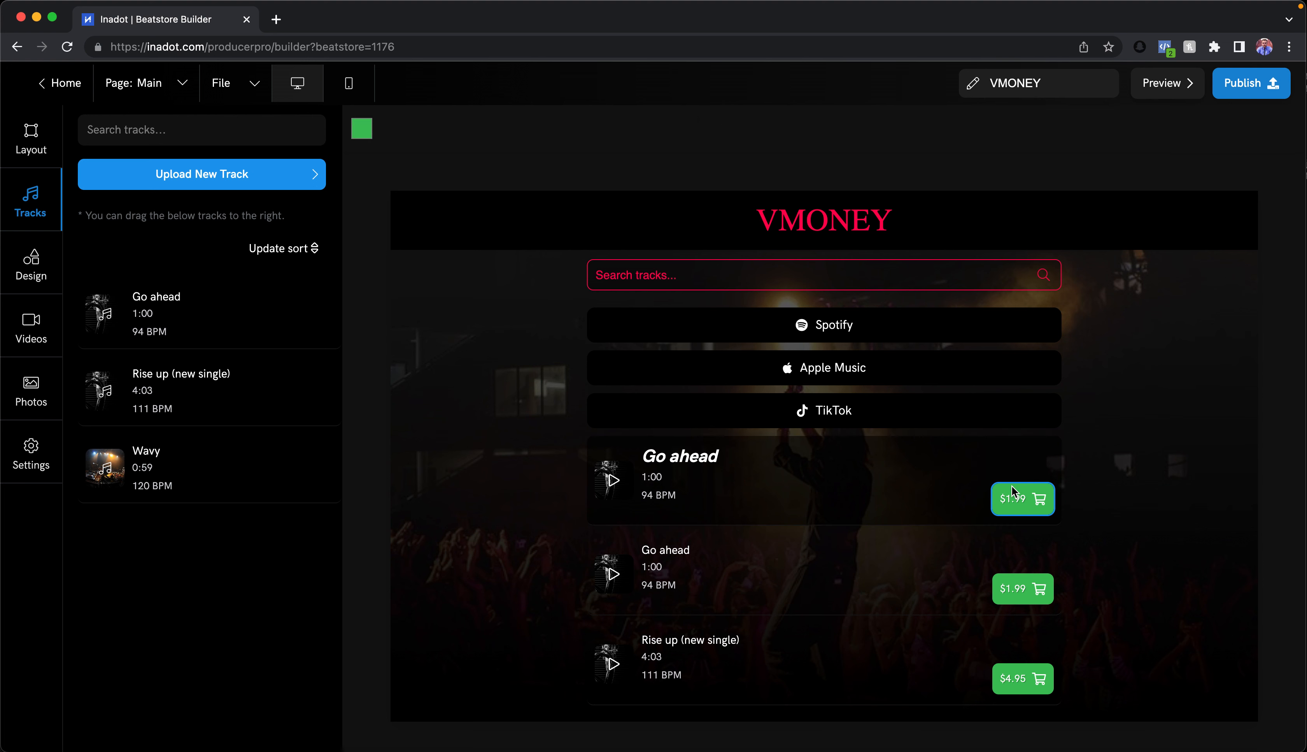
{"action": "left_click", "coordinate": [362, 128]}
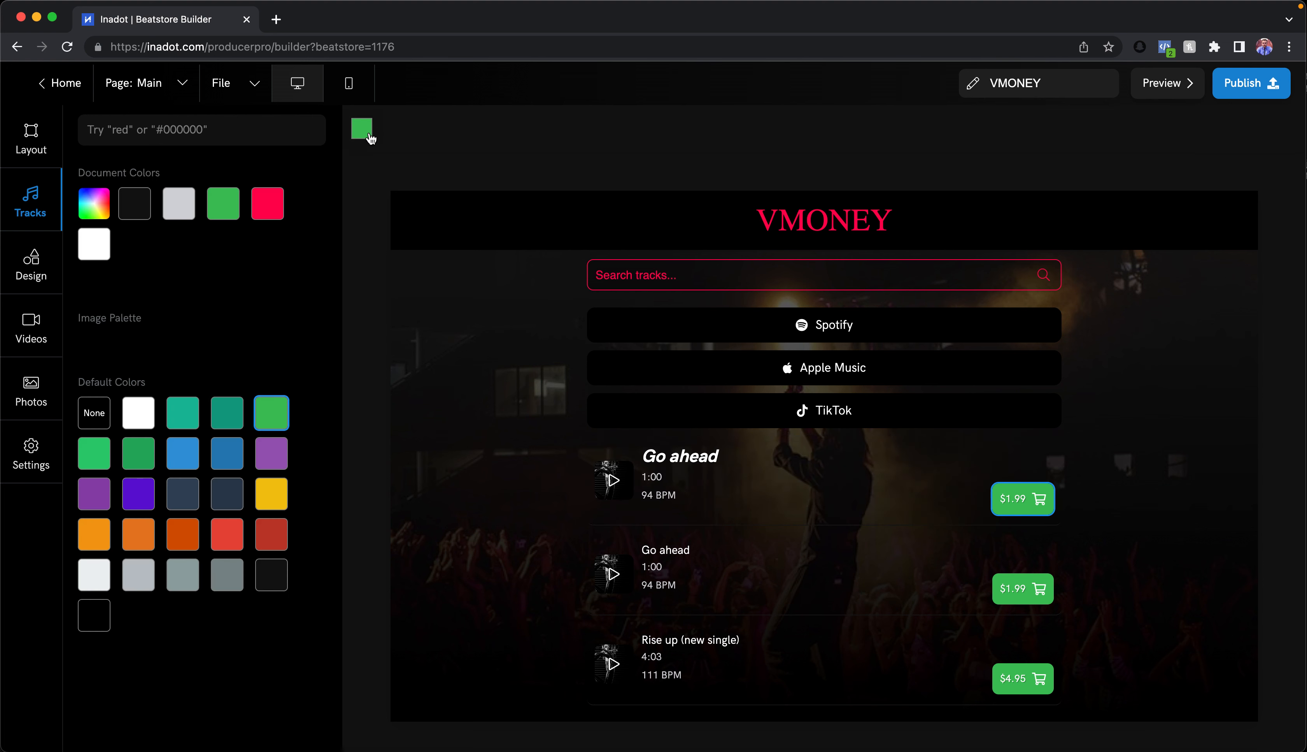
{"action": "left_click", "coordinate": [267, 215]}
{"action": "left_click", "coordinate": [523, 430]}
Examine the editing options of the first track's BPM text, the Spotify and Apple Music buttons, and the page background
{"action": "left_click", "coordinate": [613, 501]}
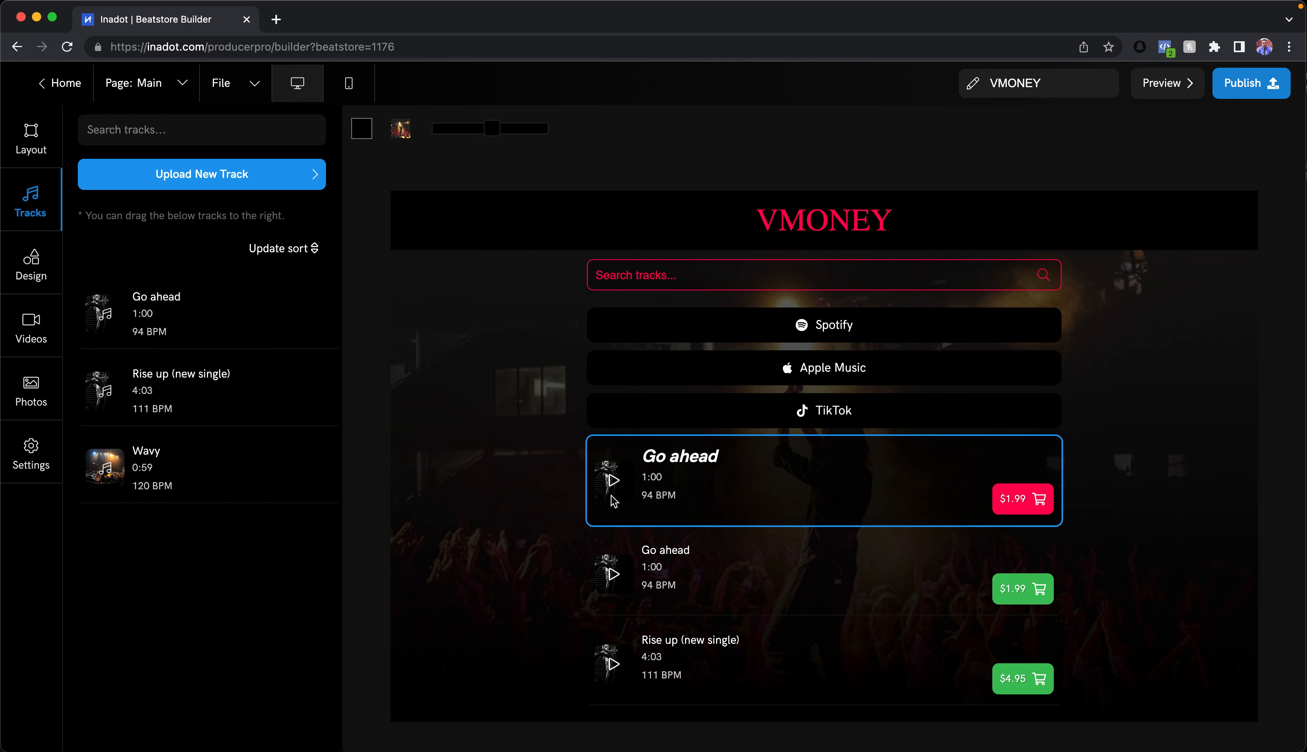
{"action": "left_click", "coordinate": [656, 502]}
{"action": "left_click", "coordinate": [655, 500]}
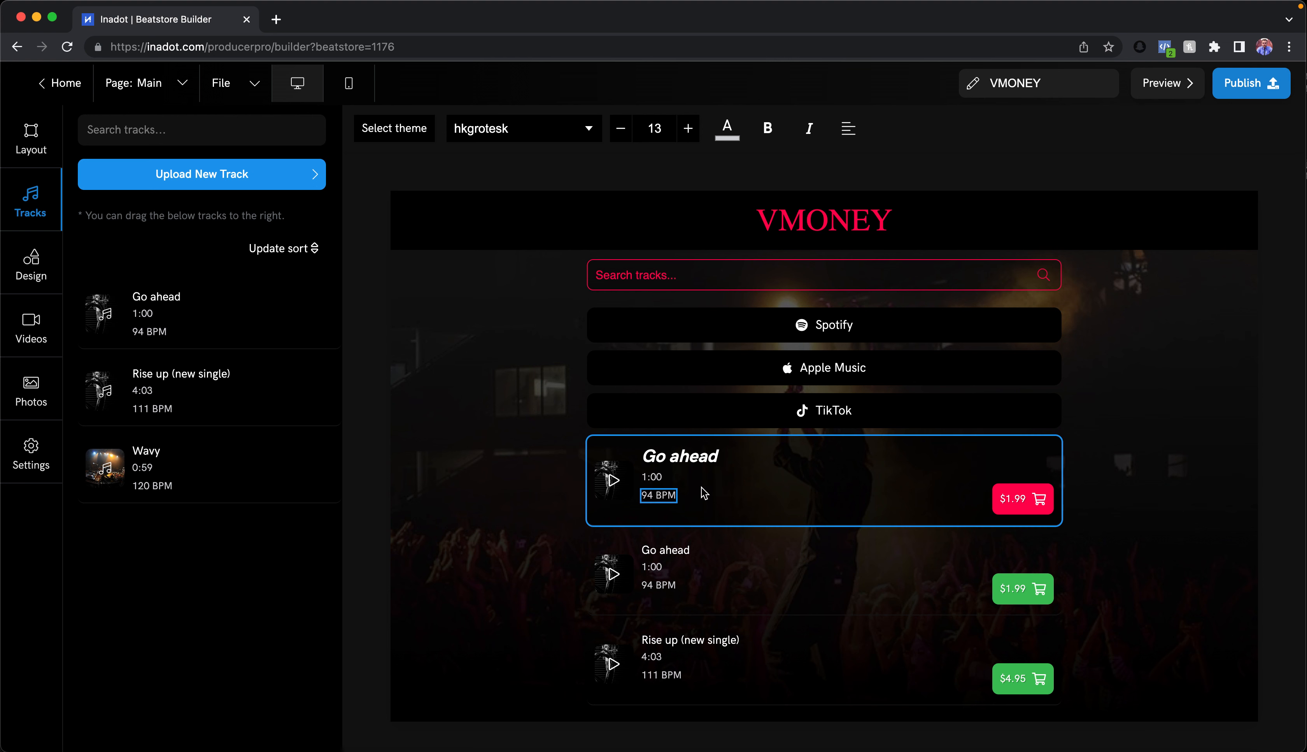
{"action": "left_click", "coordinate": [665, 337]}
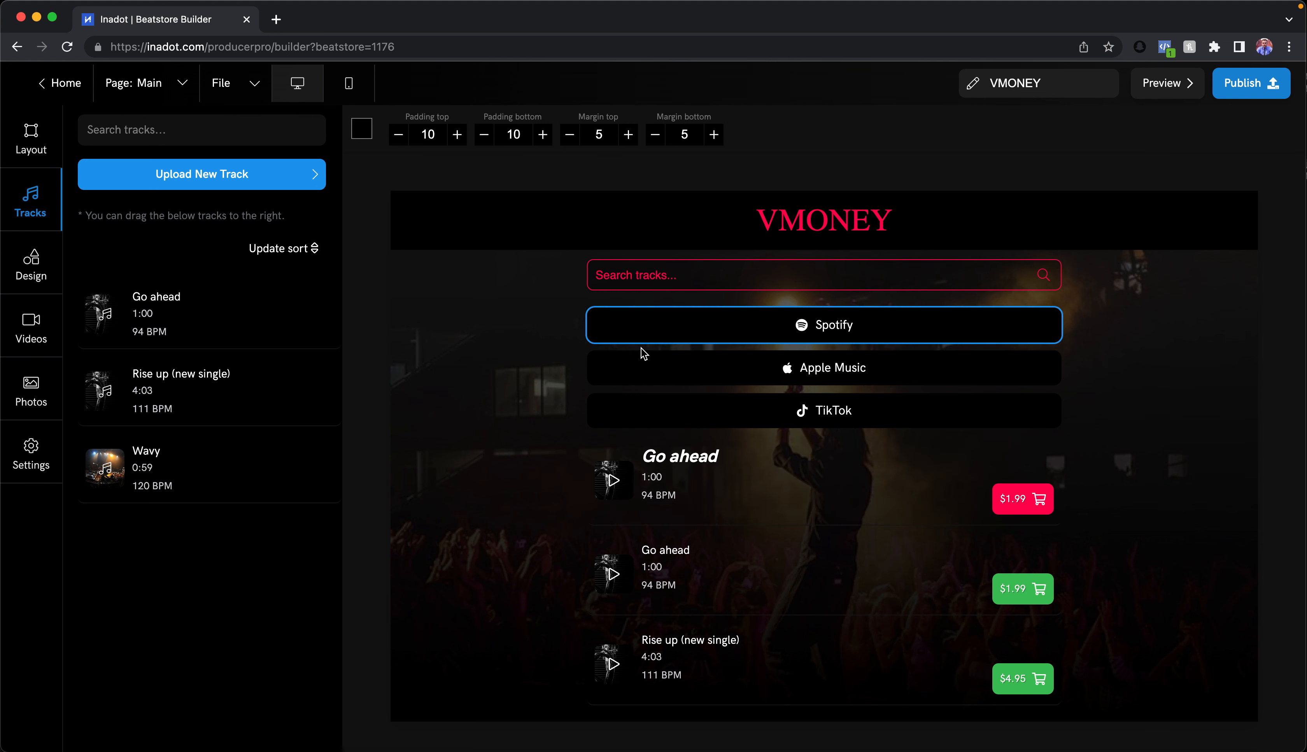
{"action": "left_click", "coordinate": [643, 362]}
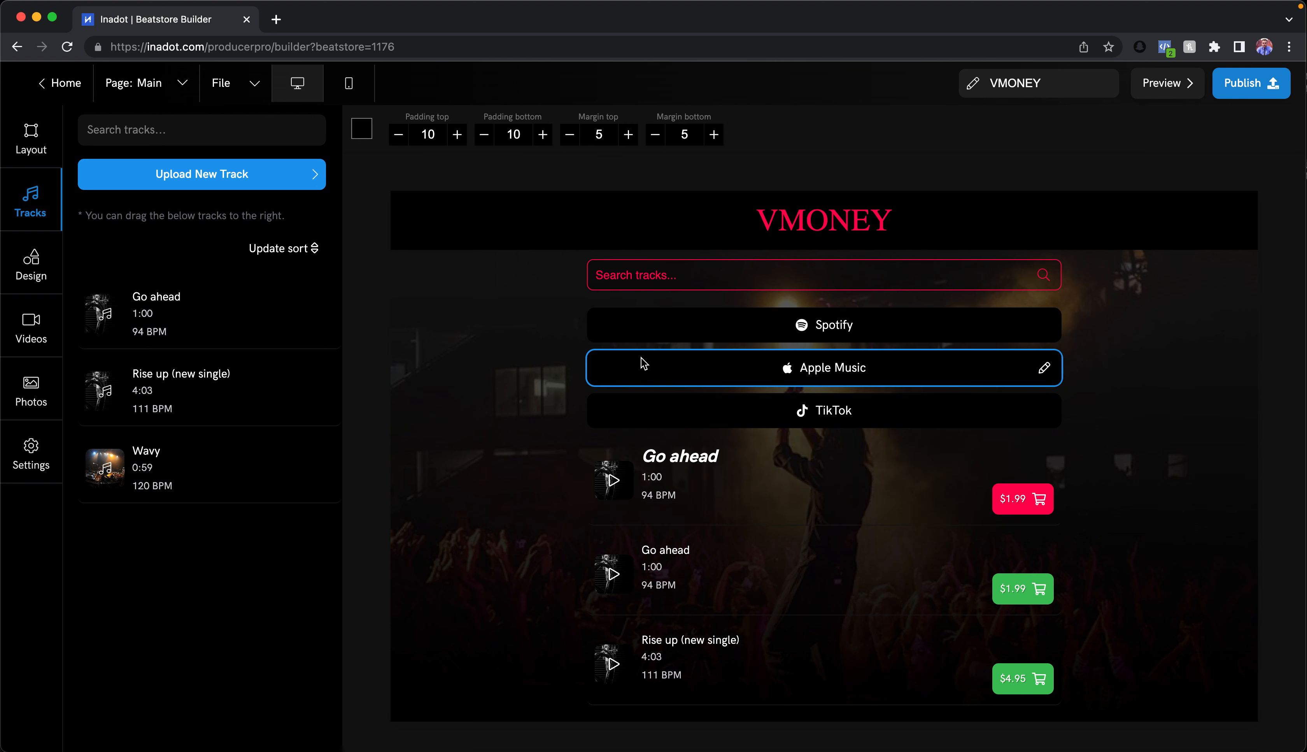
{"action": "left_click", "coordinate": [799, 370]}
{"action": "left_click", "coordinate": [509, 450]}
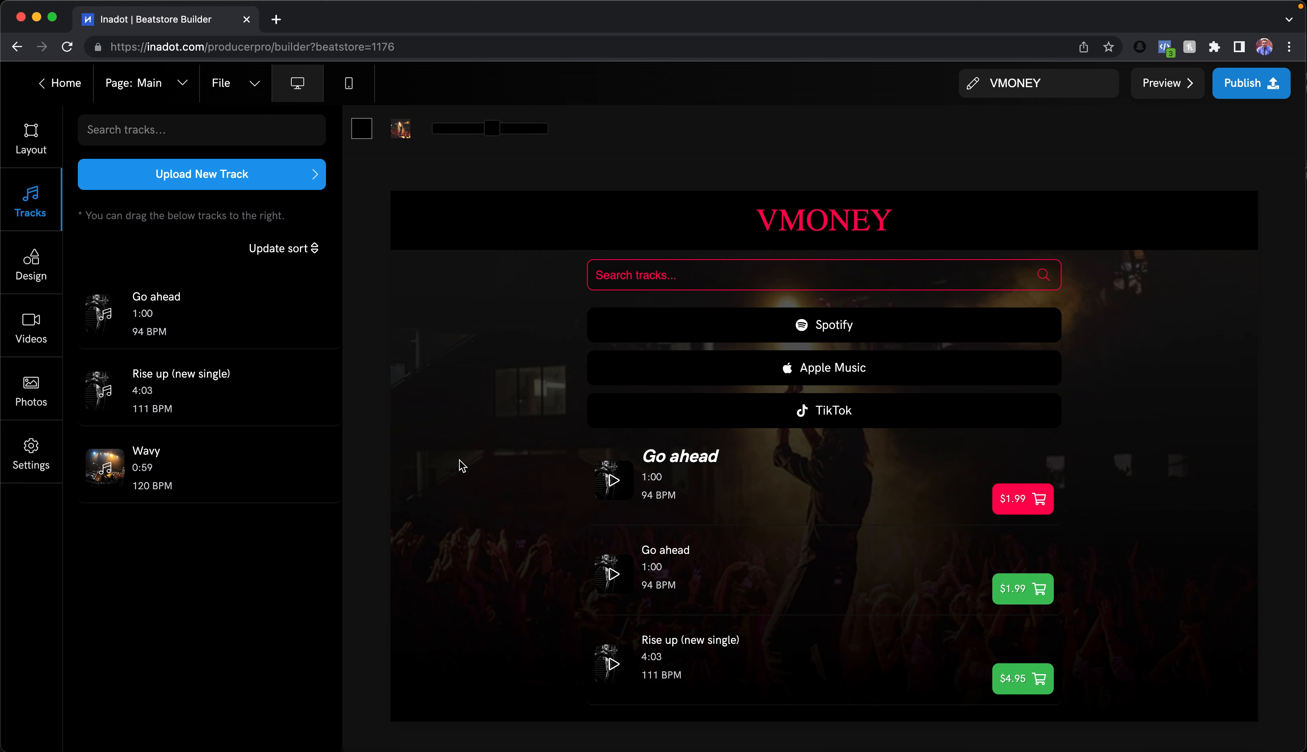
{"action": "left_click", "coordinate": [375, 421]}
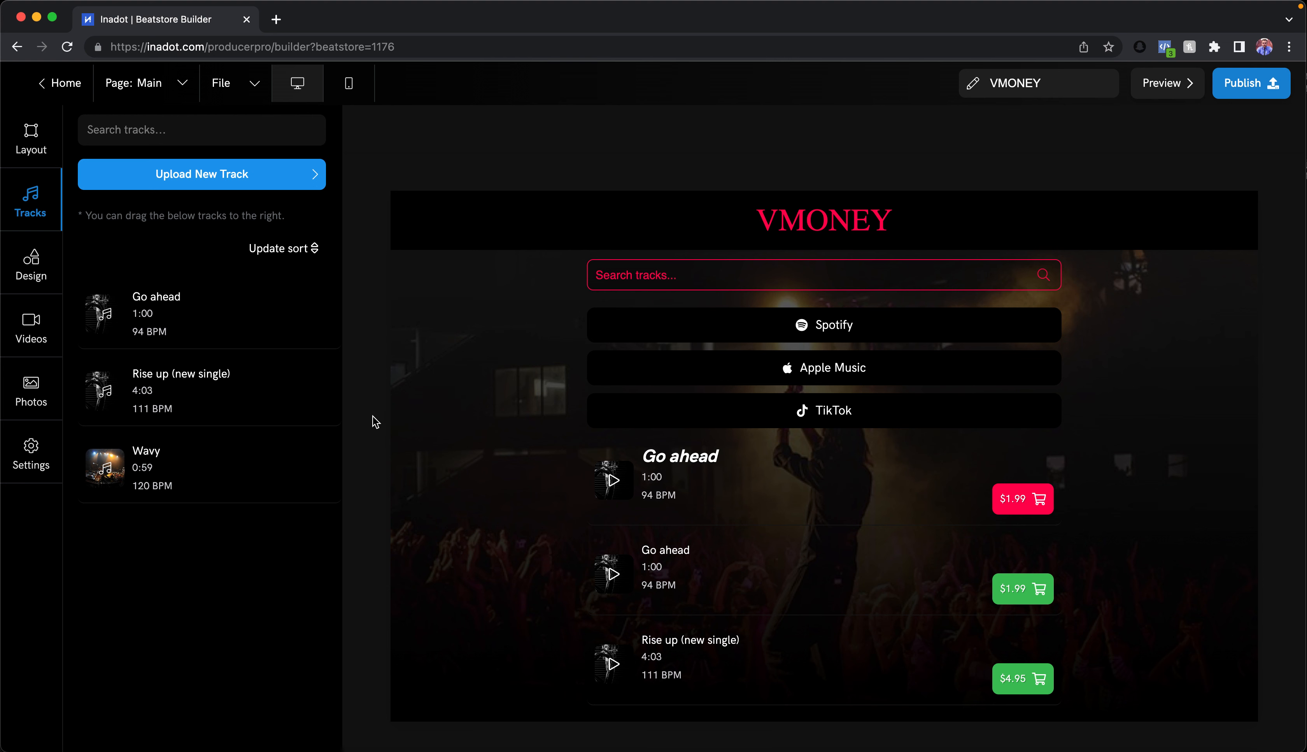
Try the pinkish-red document colour as the page background with the image dimming at its minimum
{"action": "left_click", "coordinate": [466, 389]}
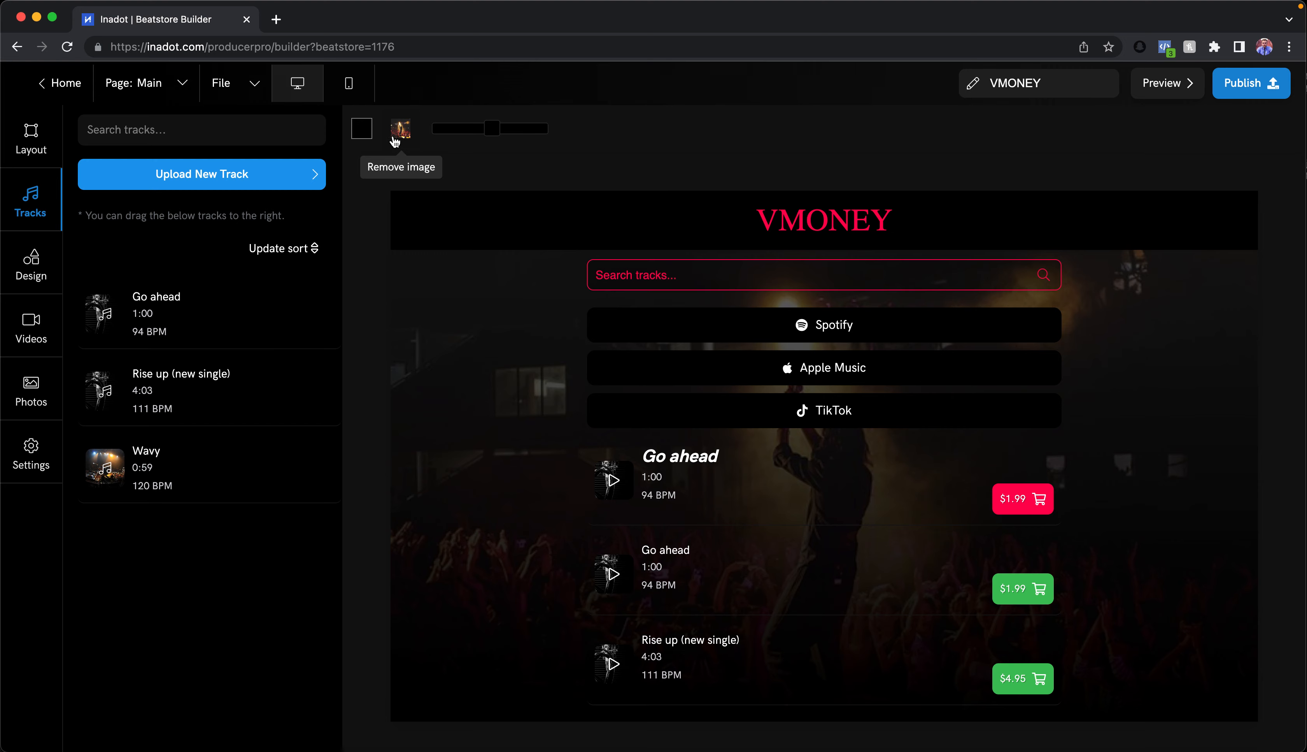
{"action": "mouse_move", "coordinate": [493, 129]}
{"action": "left_mouse_down"}
{"action": "mouse_move", "coordinate": [548, 124]}
{"action": "mouse_move", "coordinate": [511, 131]}
{"action": "left_mouse_up"}
{"action": "left_click", "coordinate": [362, 128]}
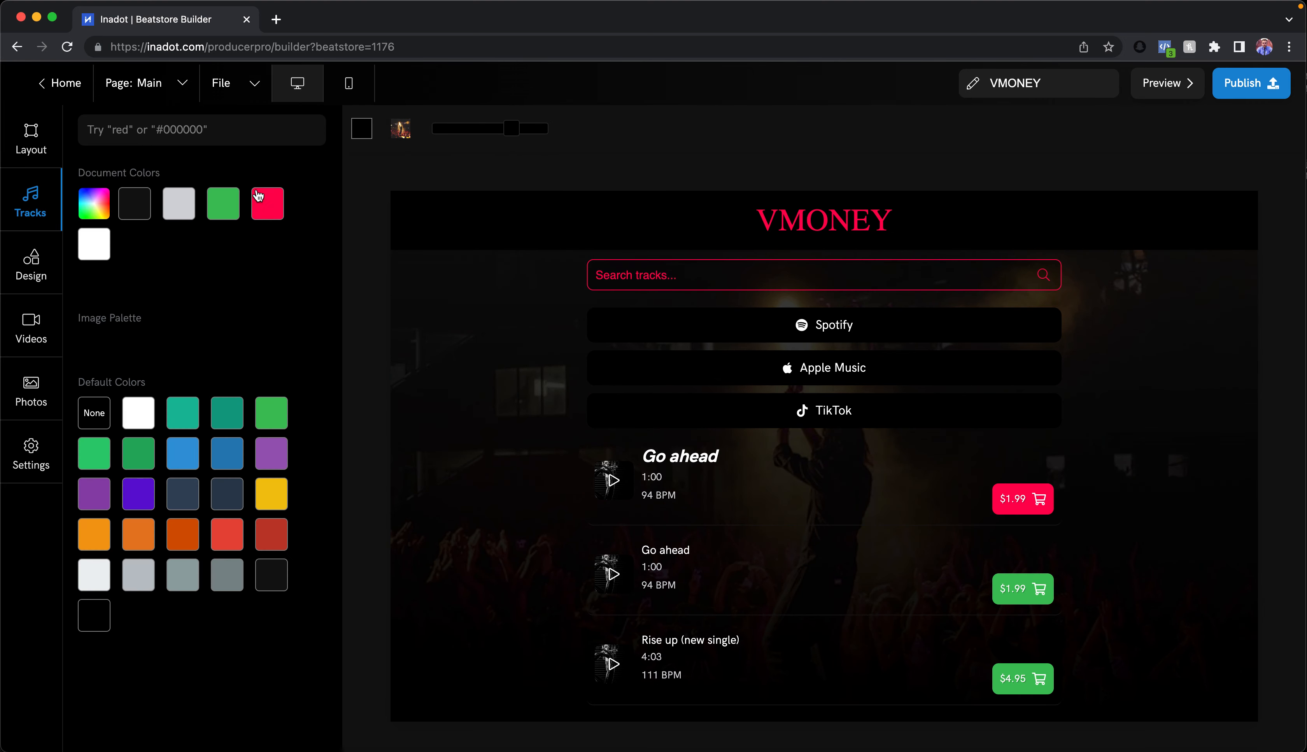
{"action": "left_click", "coordinate": [260, 196]}
{"action": "left_click_drag", "start_coordinate": [510, 130], "coordinate": [434, 137]}
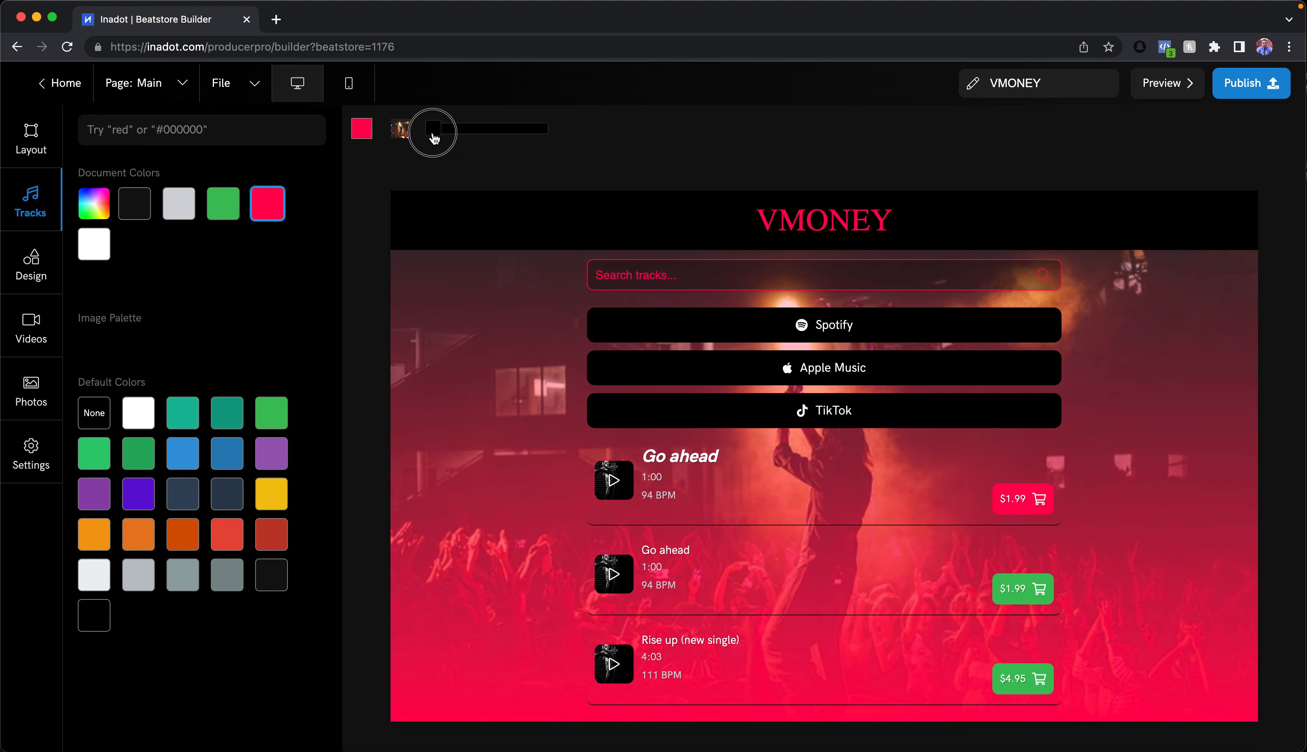
{"action": "left_click", "coordinate": [367, 137]}
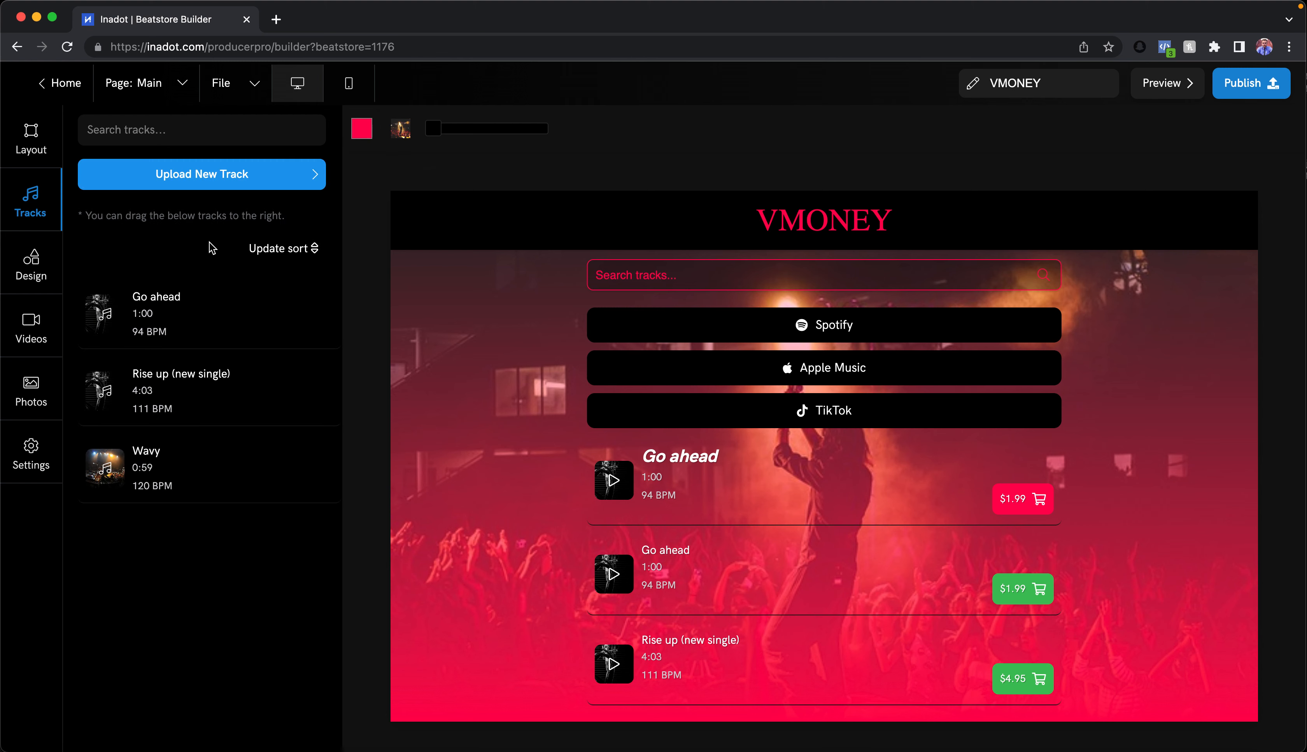
Set the page background colour to black and dim the background image to about 70 percent of the range
{"action": "left_click", "coordinate": [361, 131]}
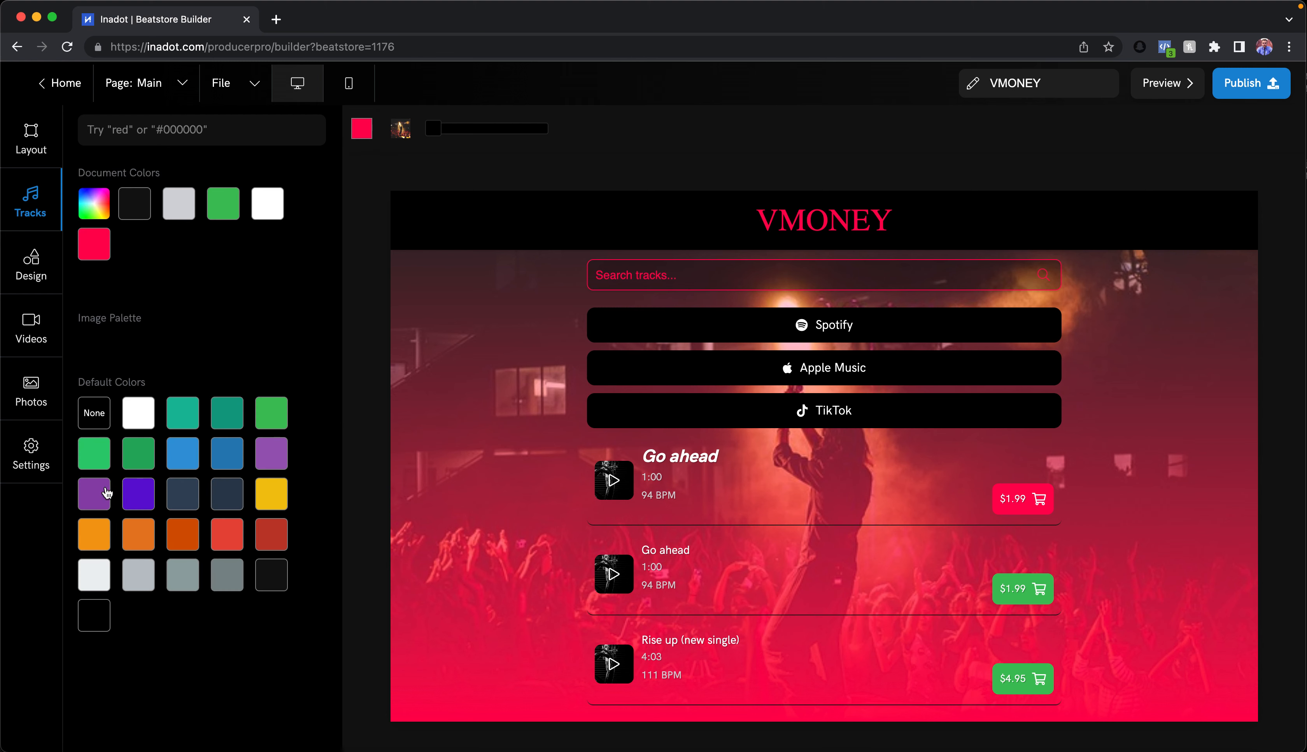
{"action": "left_click", "coordinate": [94, 618]}
{"action": "left_click_drag", "start_coordinate": [455, 134], "coordinate": [519, 133]}
{"action": "left_click", "coordinate": [526, 172]}
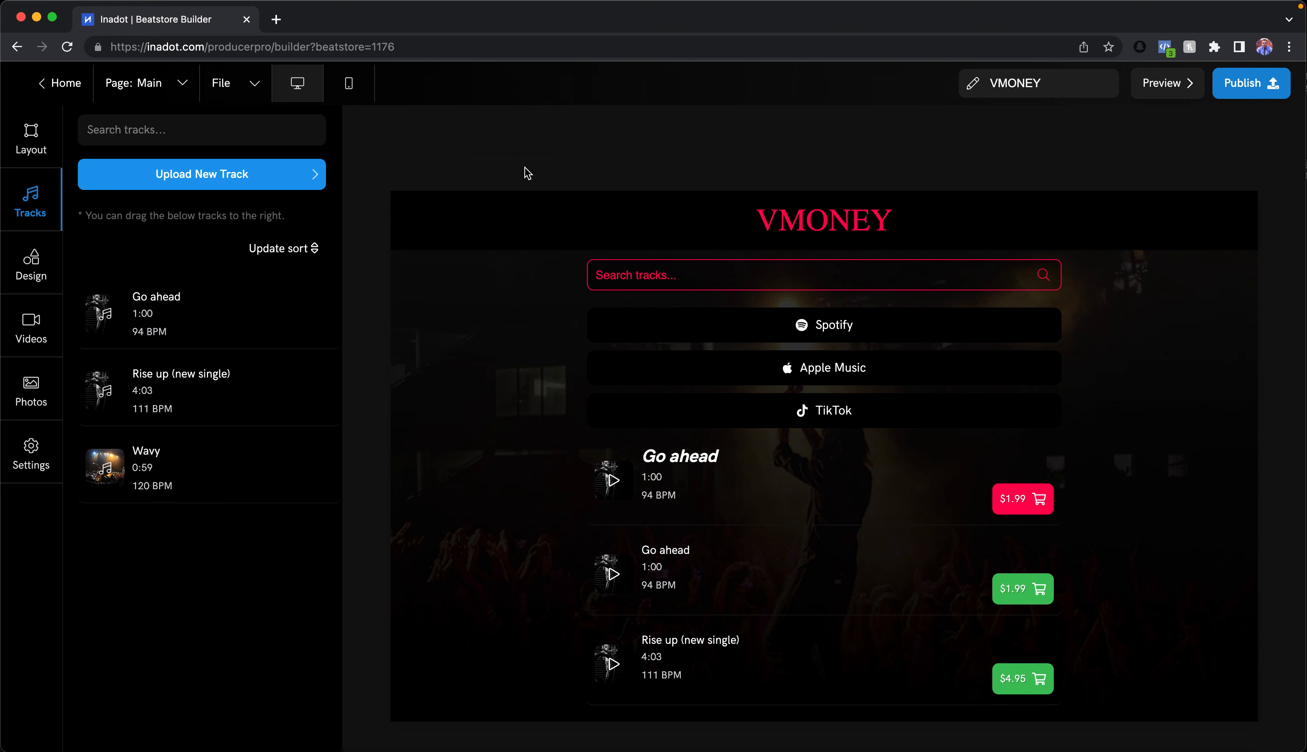
Examine the text formatting and logo options of the VMONEY header title
{"action": "left_click", "coordinate": [794, 208]}
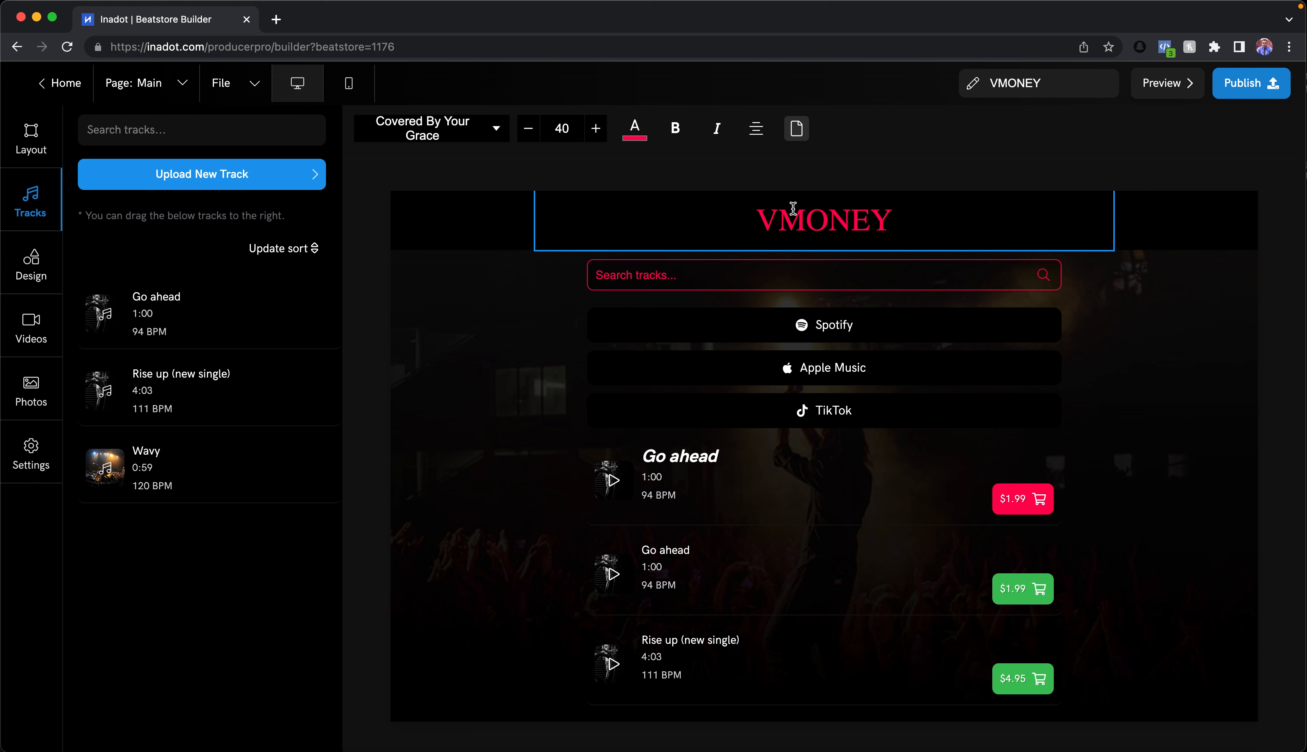
{"action": "left_click", "coordinate": [470, 357]}
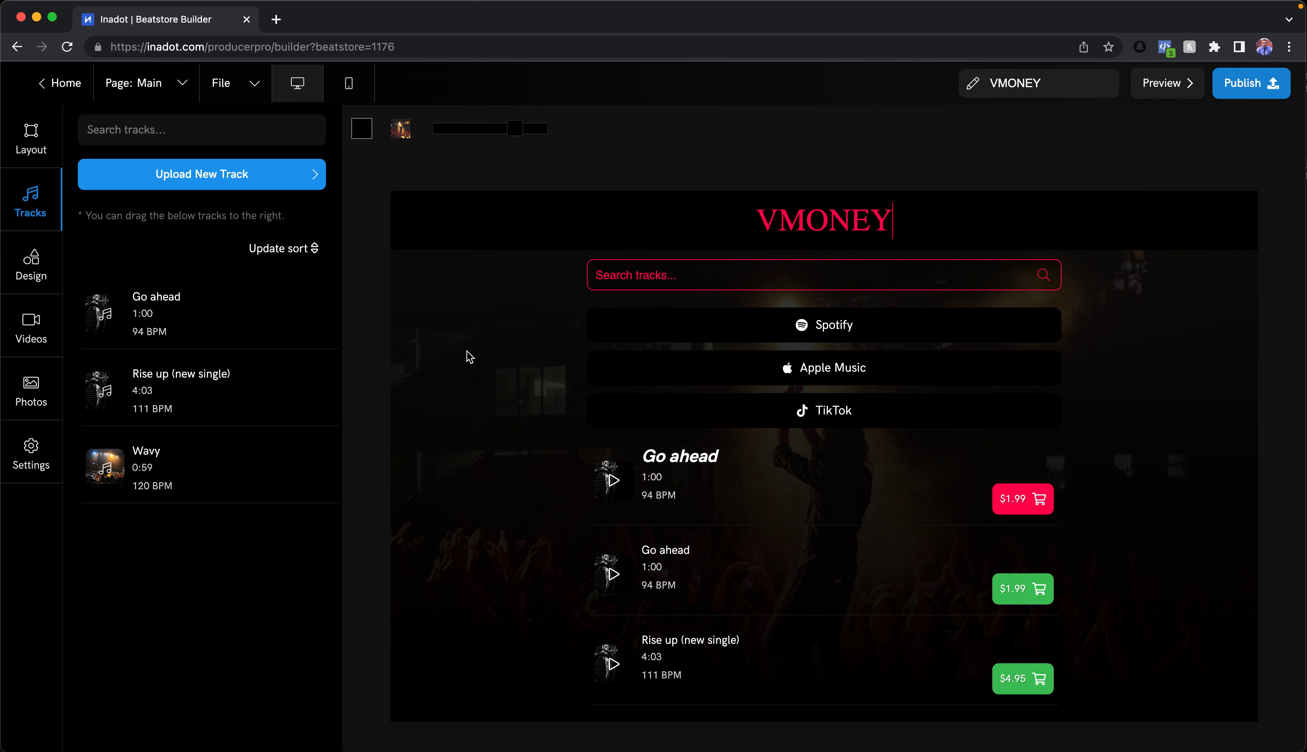
{"action": "left_click", "coordinate": [805, 224]}
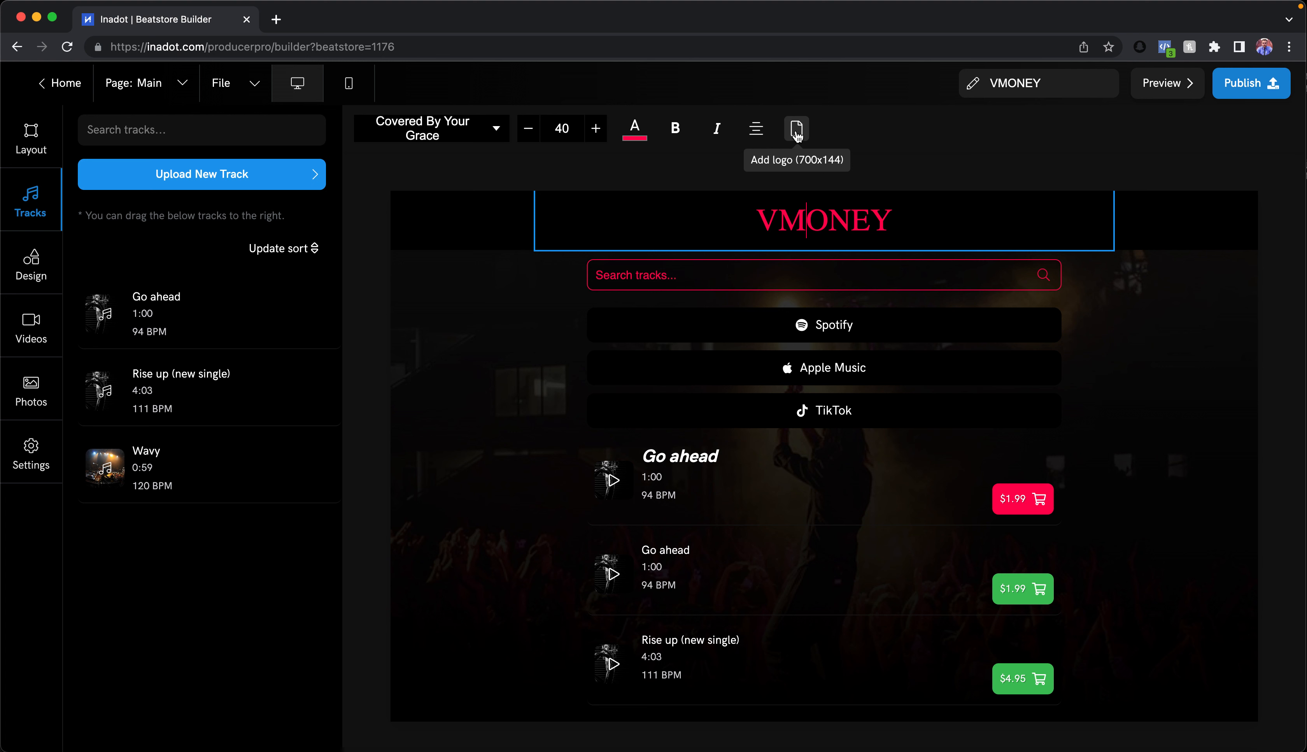
{"action": "left_click", "coordinate": [528, 307]}
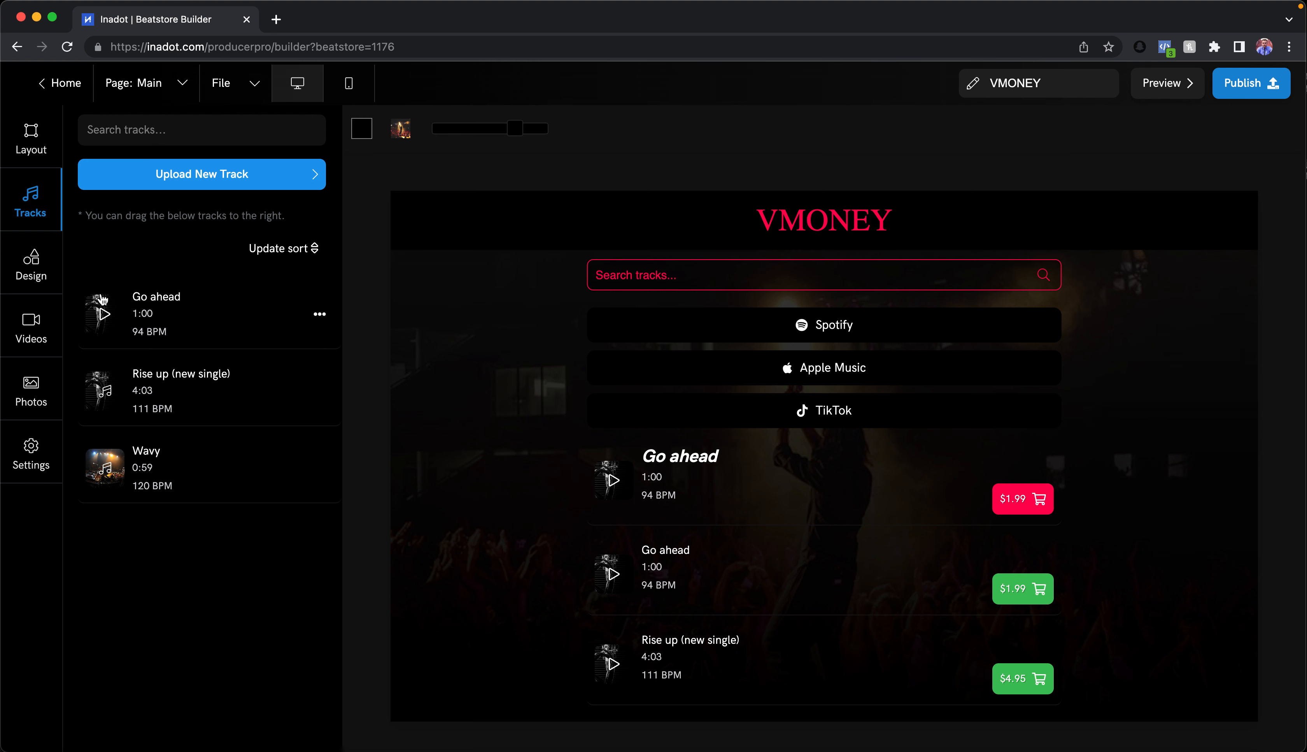
Try placing the uploaded microphone-and-headphones photo among the elements on the store page
{"action": "left_click", "coordinate": [35, 400]}
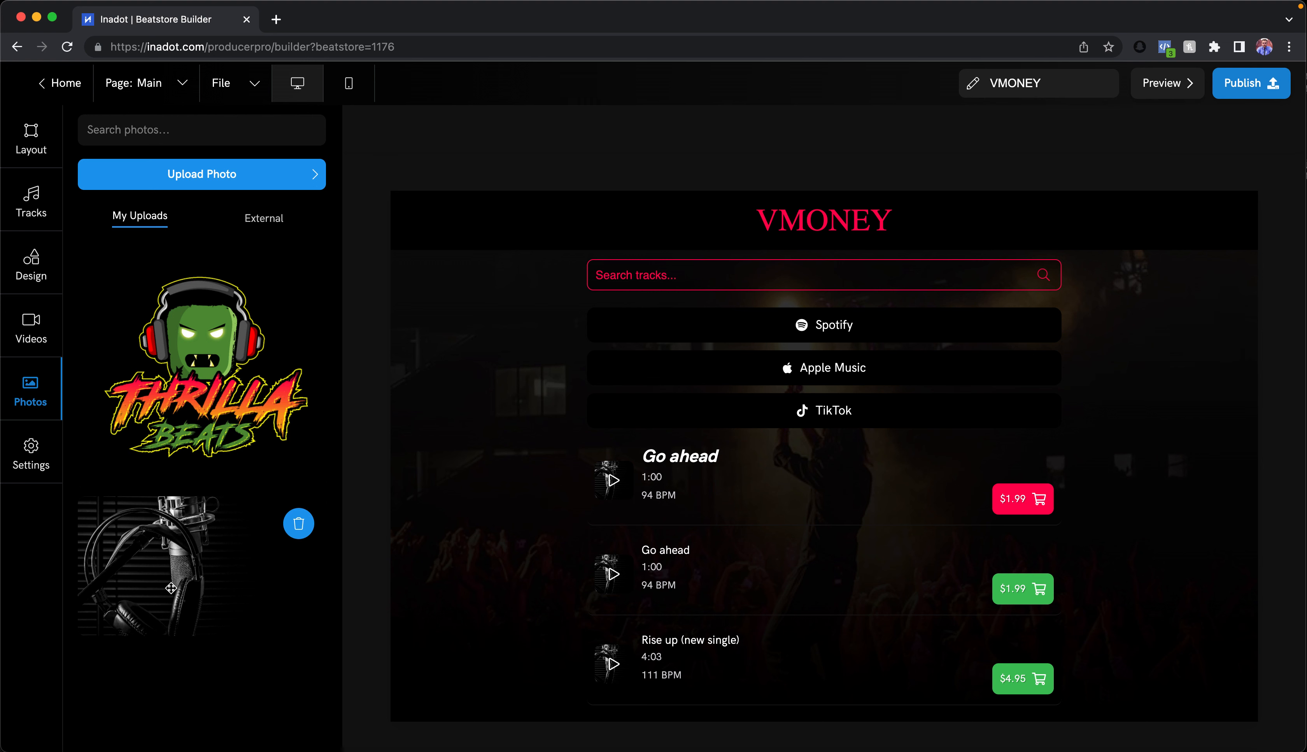
{"action": "left_click_drag", "start_coordinate": [162, 574], "coordinate": [730, 353]}
{"action": "left_click_drag", "start_coordinate": [868, 388], "coordinate": [231, 417]}
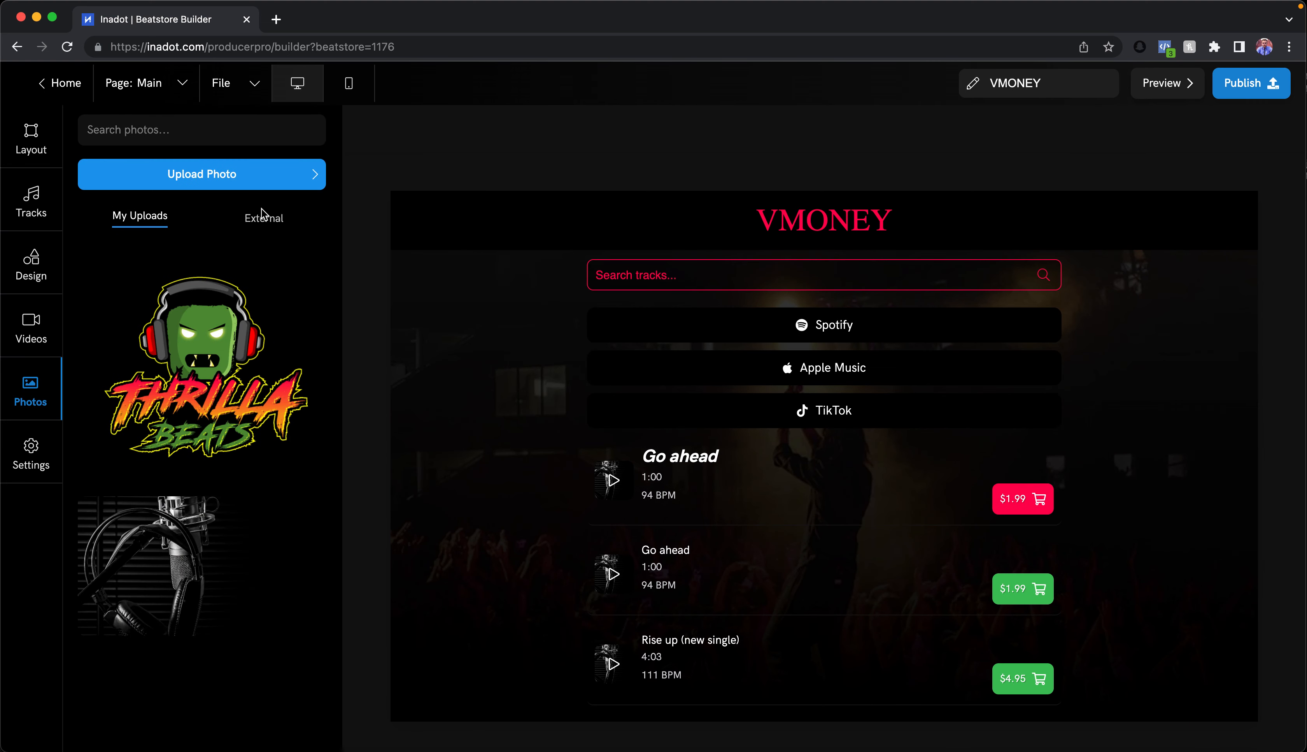
Browse the uploaded and social videos, and open the collection of drag-and-drop design elements
{"action": "left_click", "coordinate": [36, 331]}
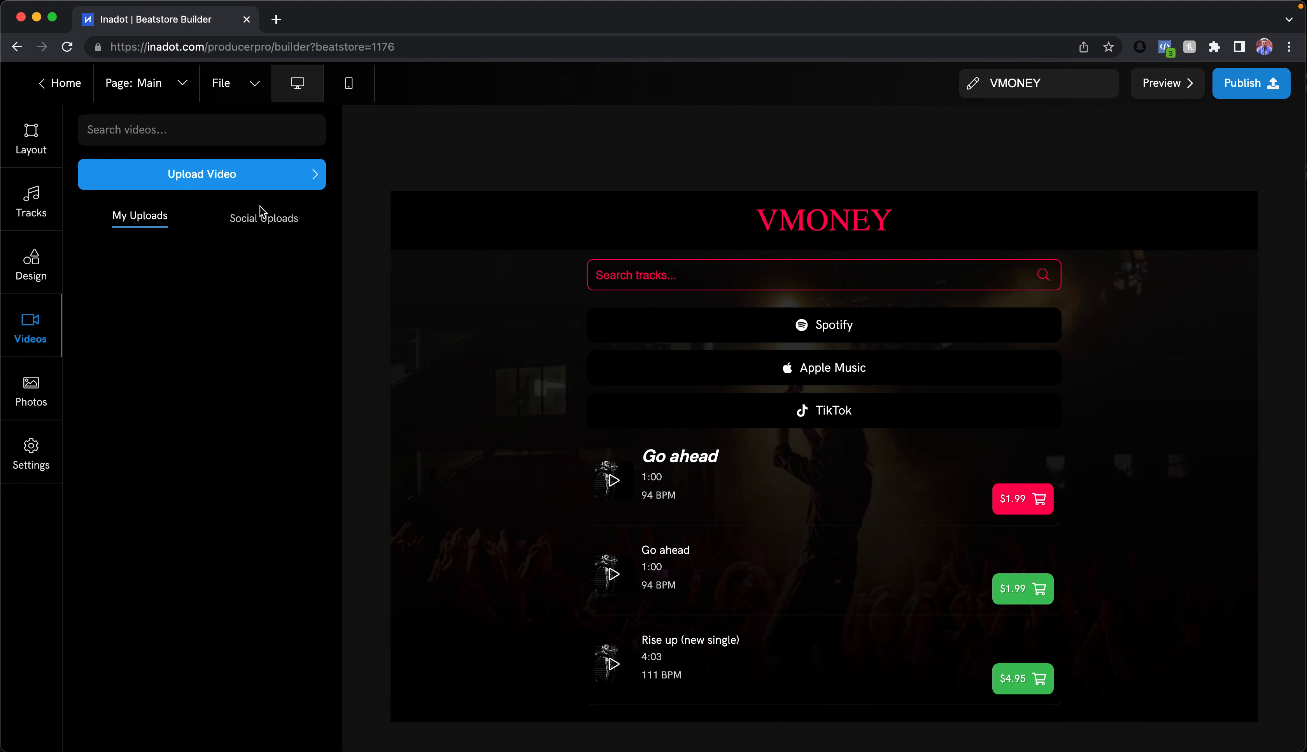
{"action": "left_click", "coordinate": [262, 218]}
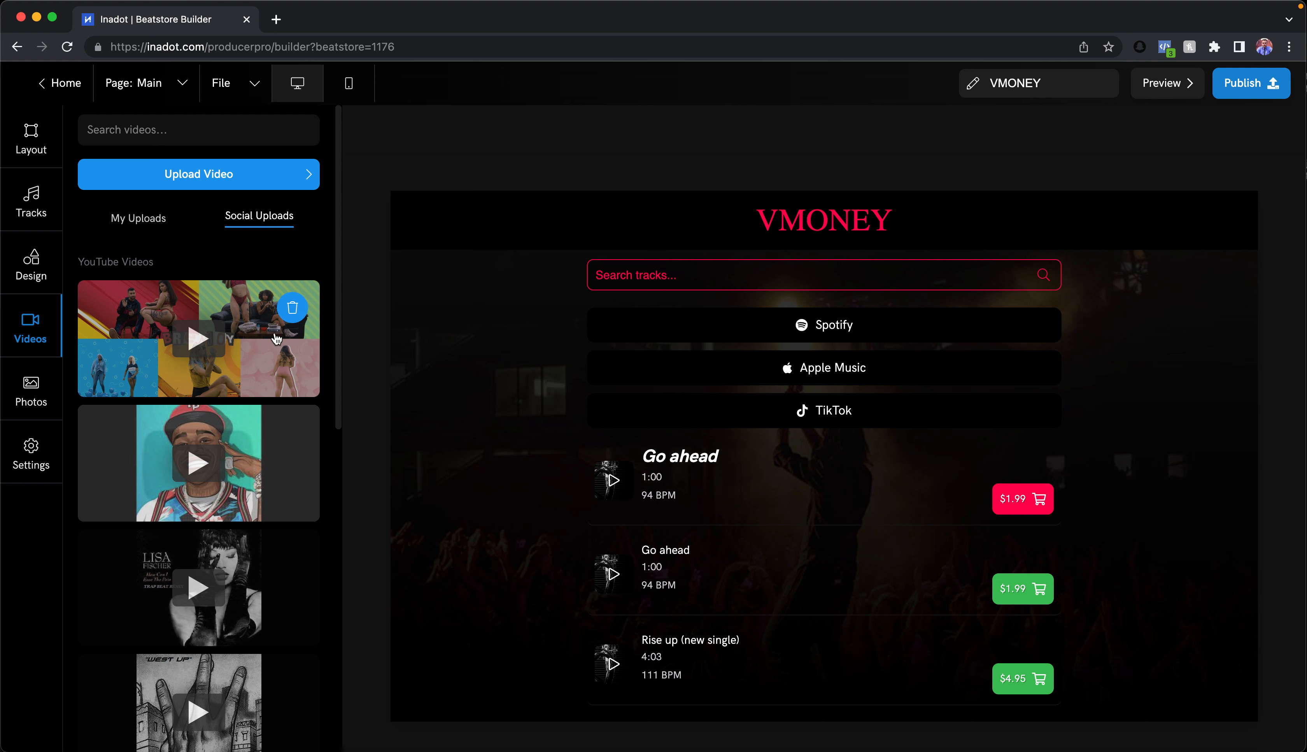
{"action": "left_click", "coordinate": [153, 222]}
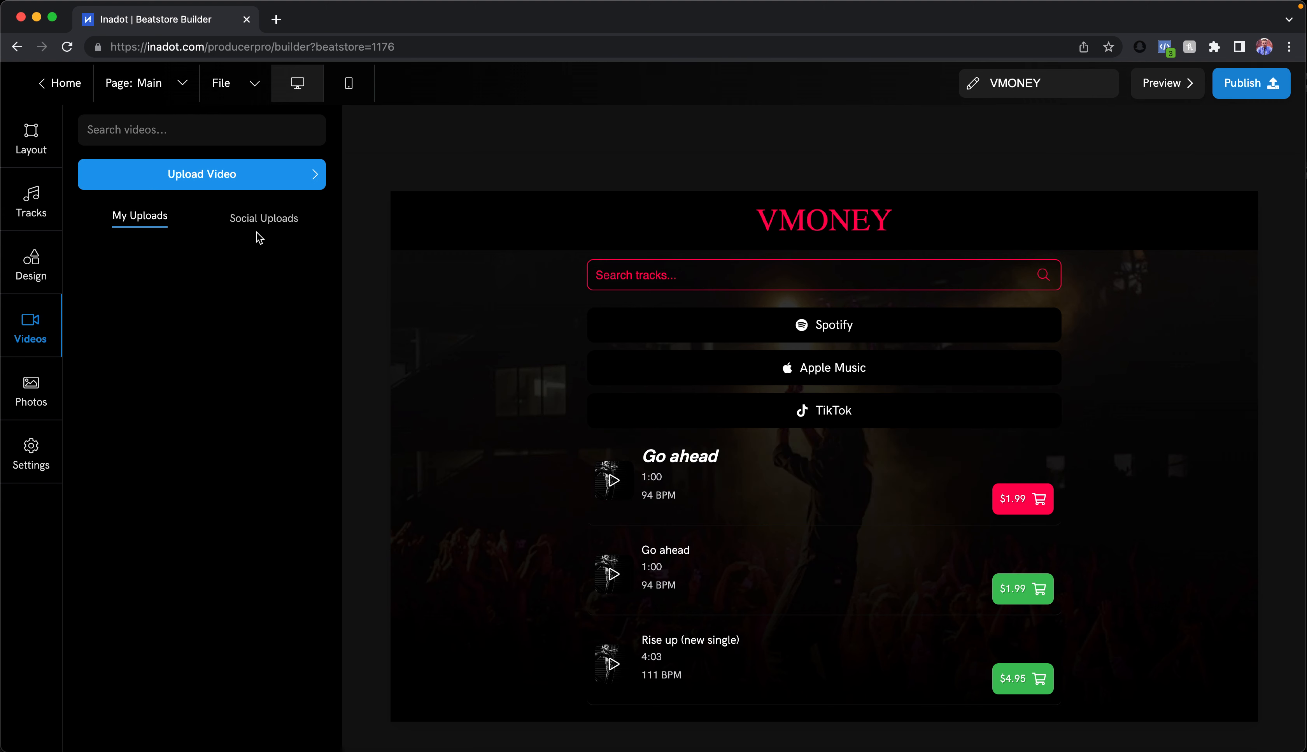
{"action": "left_click", "coordinate": [48, 275]}
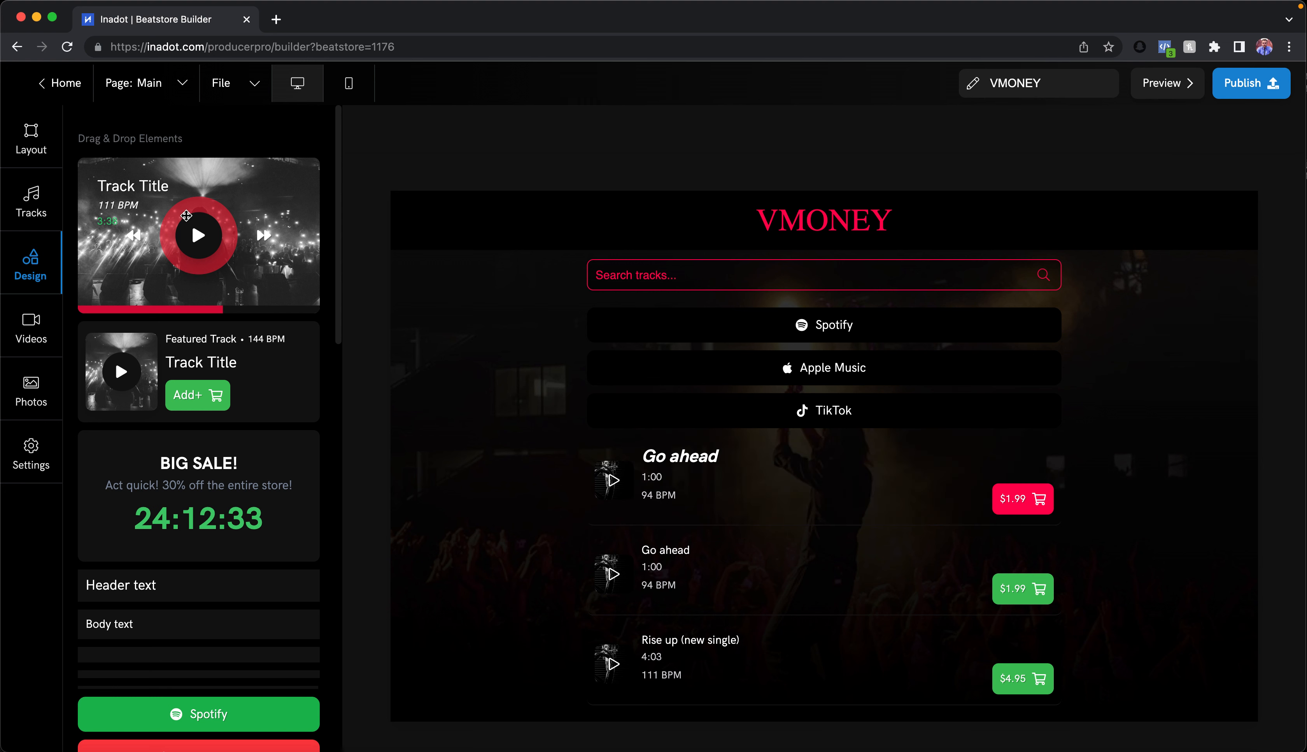
Try adding the large track player element between the search field and the Spotify button
{"action": "left_click_drag", "start_coordinate": [185, 215], "coordinate": [721, 366]}
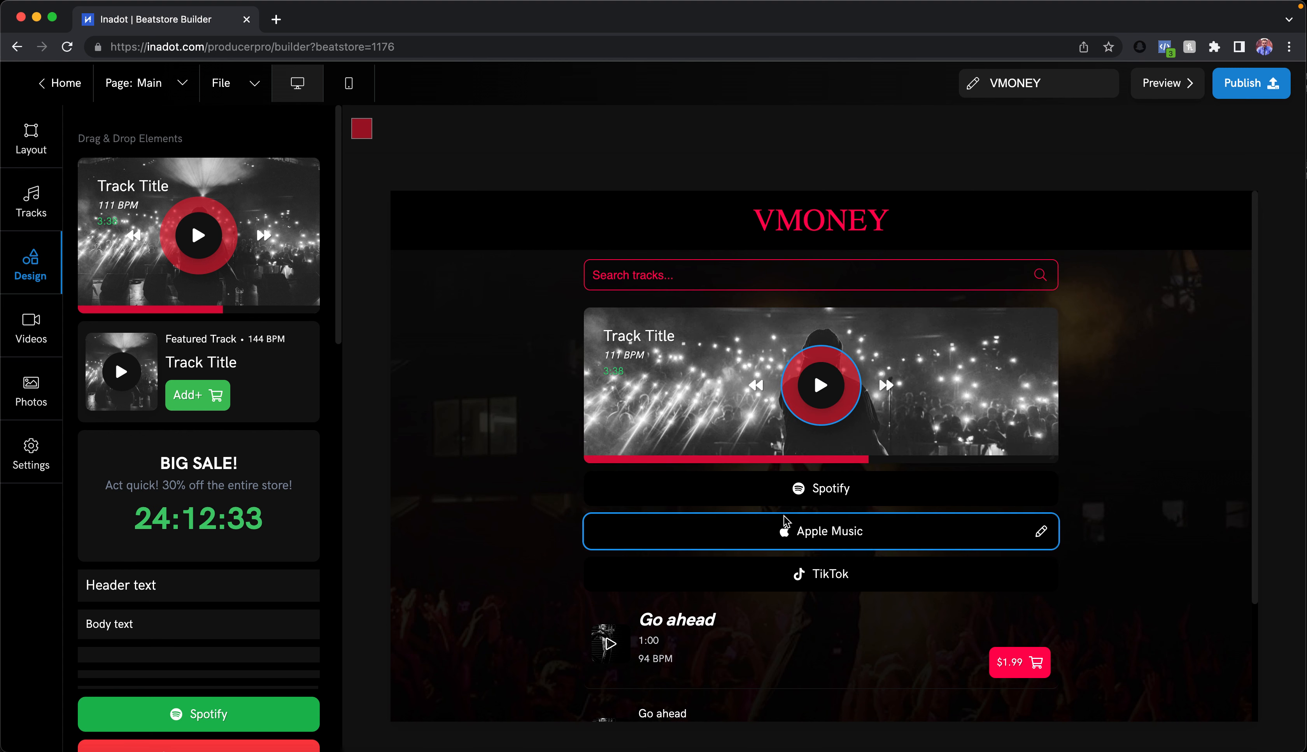
{"action": "scroll", "coordinate": [763, 545], "scroll_direction": "down", "scroll_amount": 3}
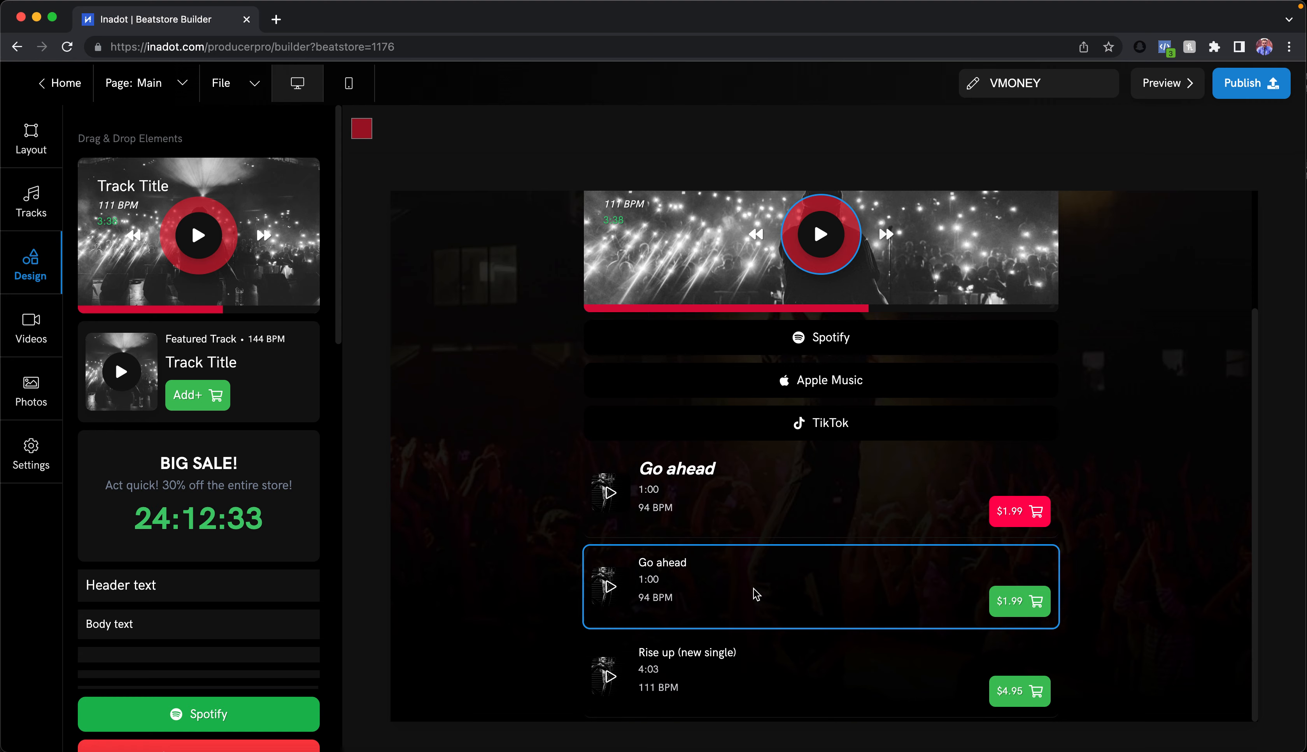
{"action": "scroll", "coordinate": [752, 467], "scroll_direction": "up", "scroll_amount": 3}
{"action": "left_click_drag", "start_coordinate": [681, 374], "coordinate": [149, 374]}
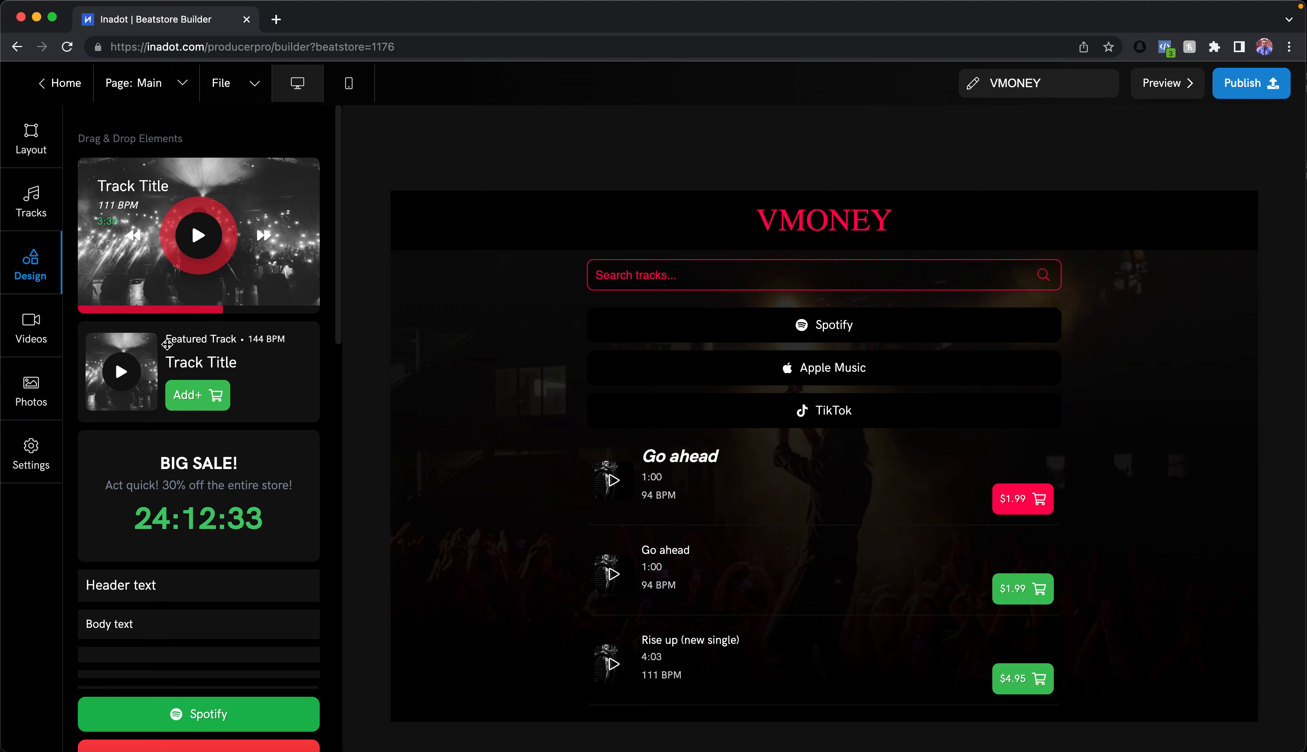
Add a Featured Track element below the TikTok button and attach the Go ahead track to it
{"action": "left_click_drag", "start_coordinate": [160, 338], "coordinate": [703, 435]}
{"action": "left_click", "coordinate": [573, 322]}
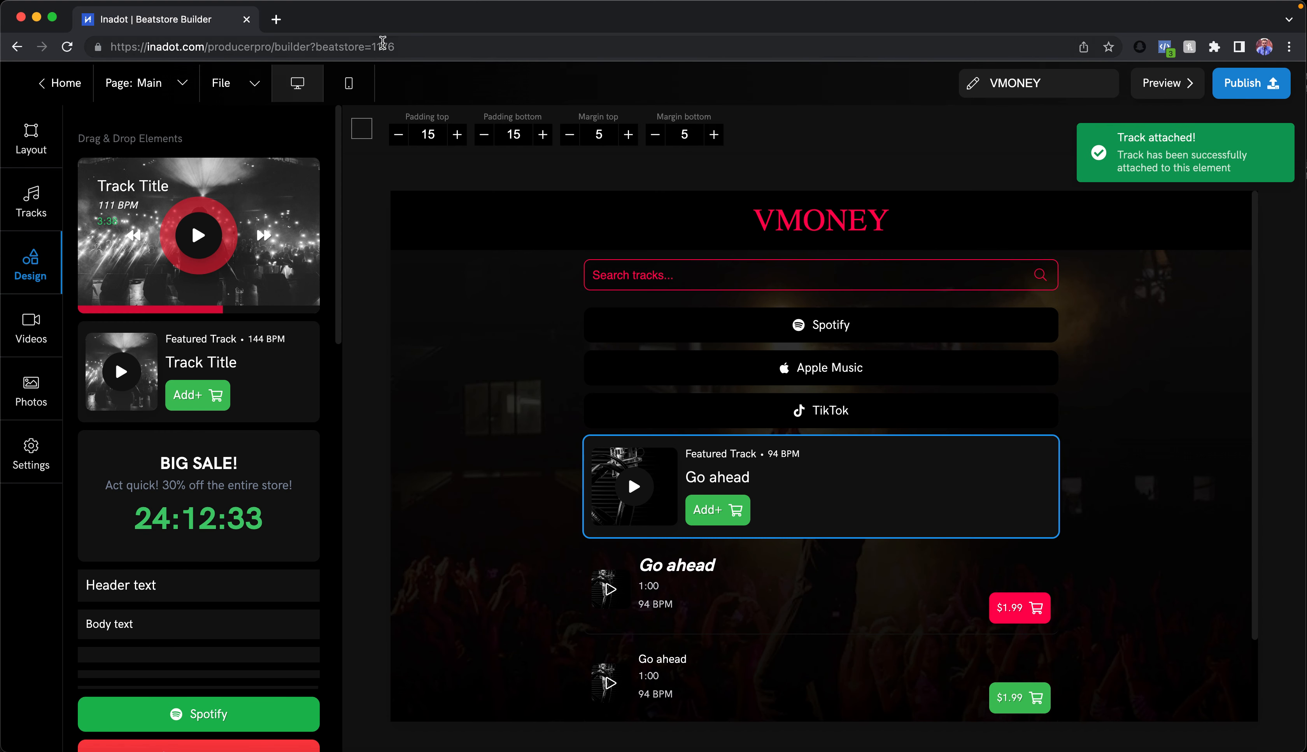
Set the Featured Track element's background to the pinkish-red document colour
{"action": "left_click", "coordinate": [361, 128]}
{"action": "left_click", "coordinate": [265, 208]}
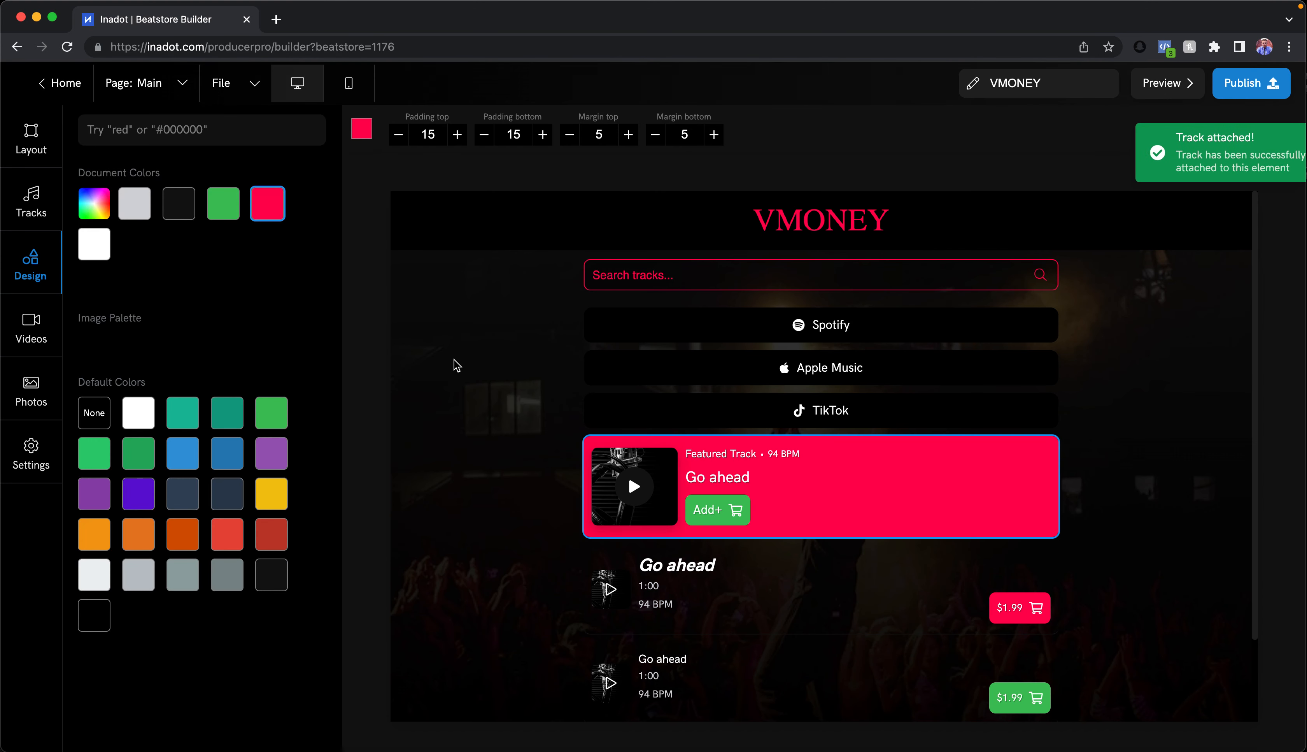
{"action": "left_click", "coordinate": [453, 364]}
{"action": "scroll", "coordinate": [637, 670], "scroll_direction": "down", "scroll_amount": 1}
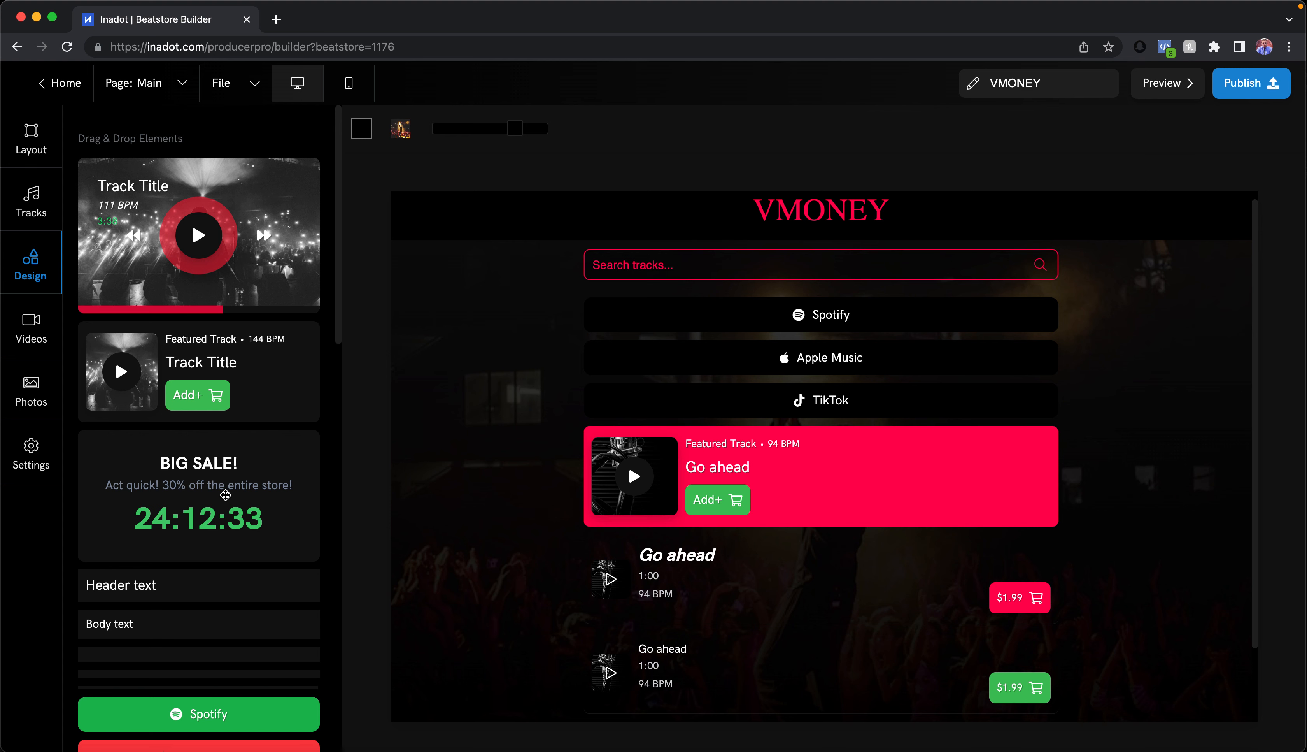
Browse the full collection of drag-and-drop design elements, from the track players through the social buttons to the iFrame embed
{"action": "scroll", "coordinate": [225, 497], "scroll_direction": "down", "scroll_amount": 10}
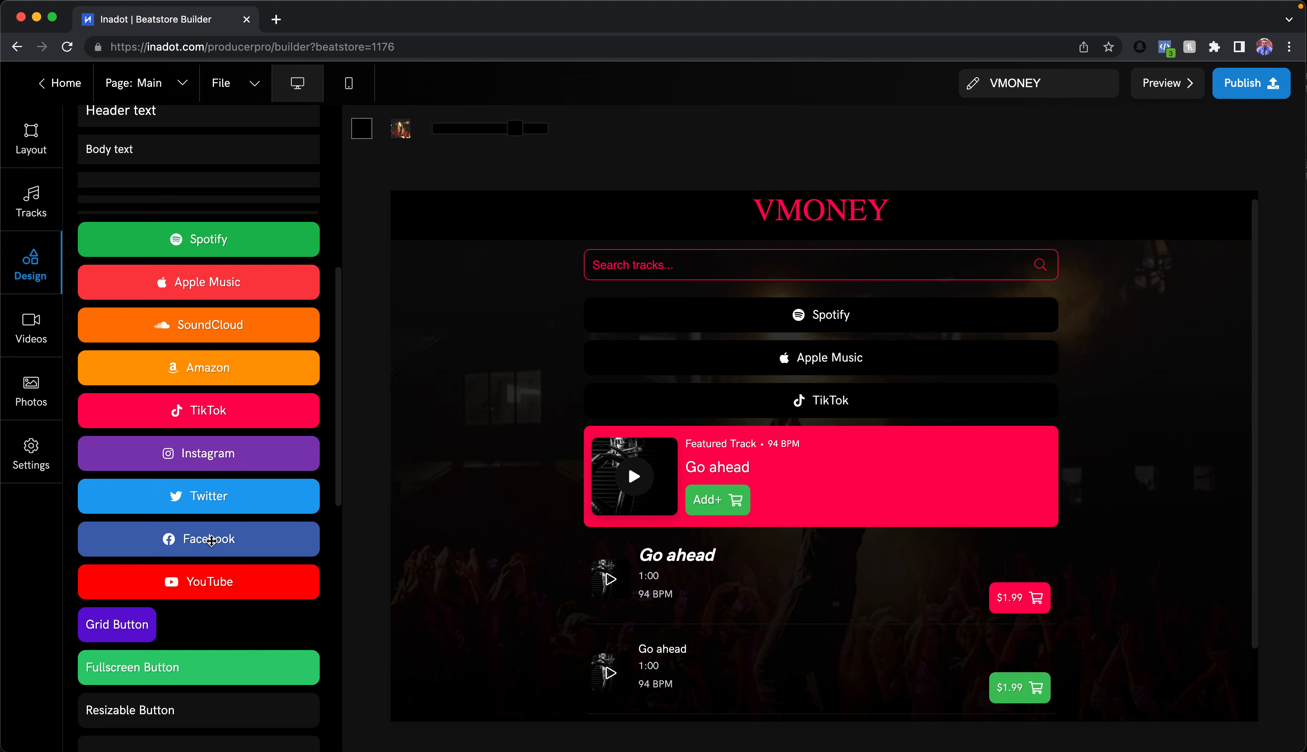
{"action": "scroll", "coordinate": [211, 540], "scroll_direction": "up", "scroll_amount": 3}
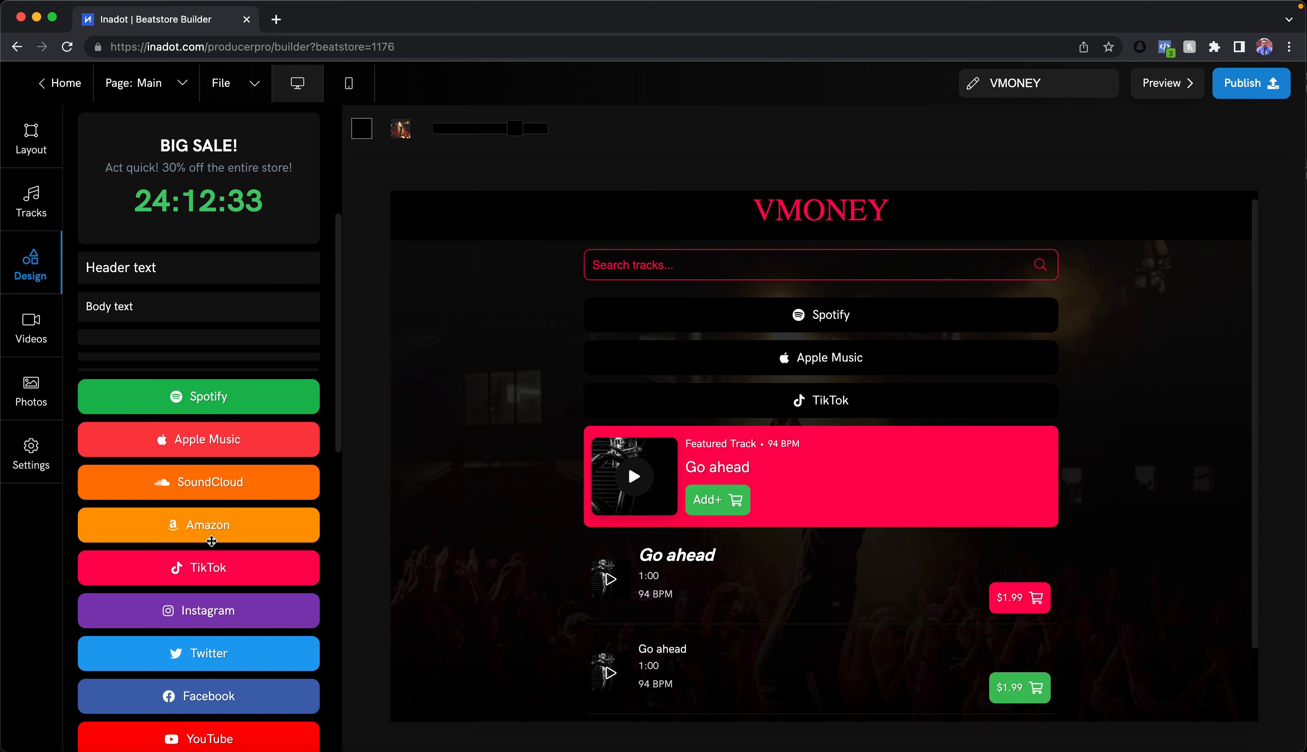
{"action": "scroll", "coordinate": [206, 563], "scroll_direction": "down", "scroll_amount": 11}
{"action": "scroll", "coordinate": [206, 564], "scroll_direction": "down", "scroll_amount": 10}
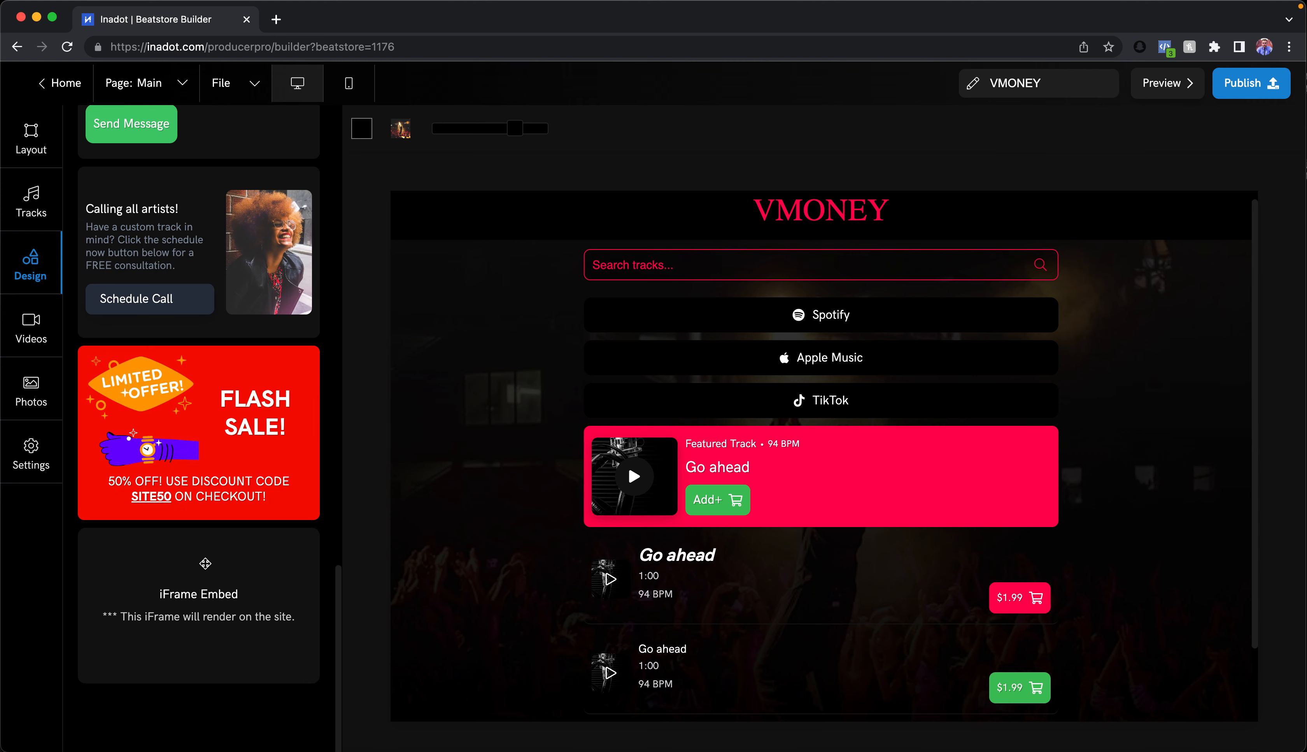
{"action": "scroll", "coordinate": [208, 567], "scroll_direction": "up", "scroll_amount": 20}
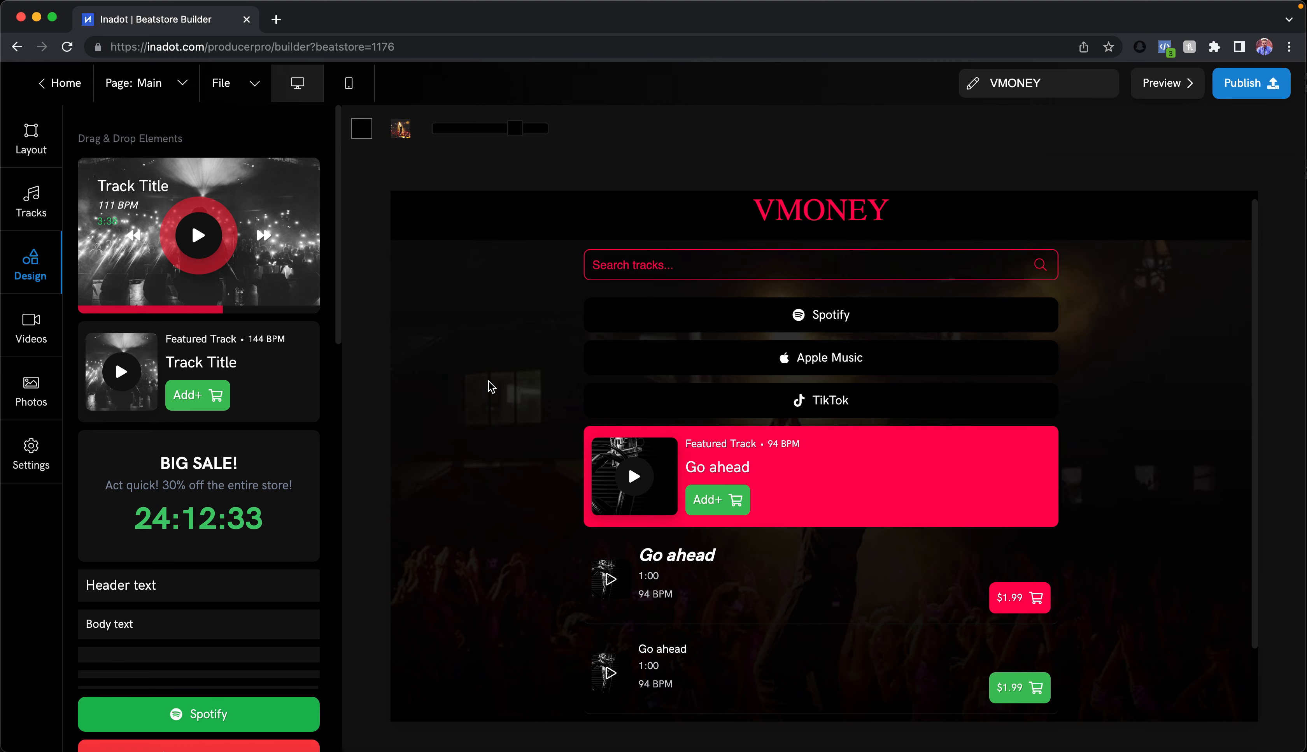
Remove the Featured Track element from the store page and check the result in the site preview
{"action": "left_click_drag", "start_coordinate": [768, 468], "coordinate": [276, 422]}
{"action": "left_click", "coordinate": [1167, 83]}
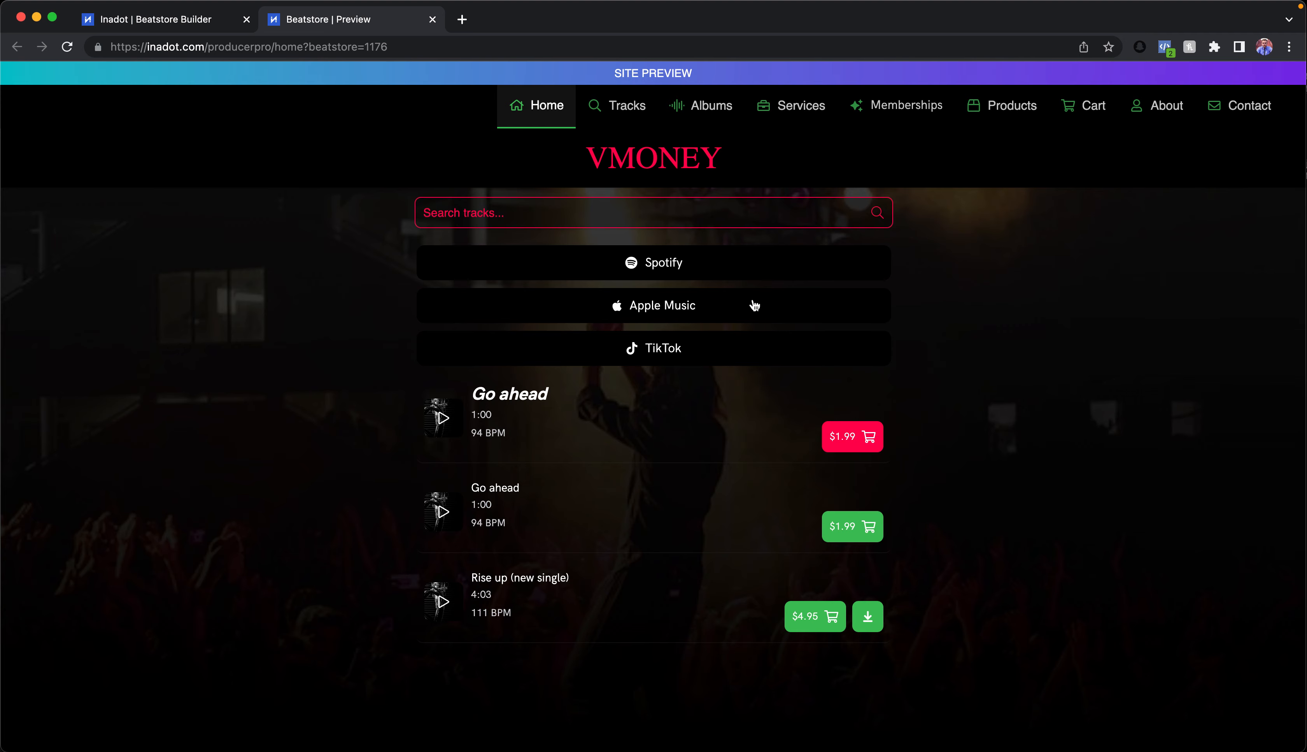
{"action": "left_click", "coordinate": [202, 20]}
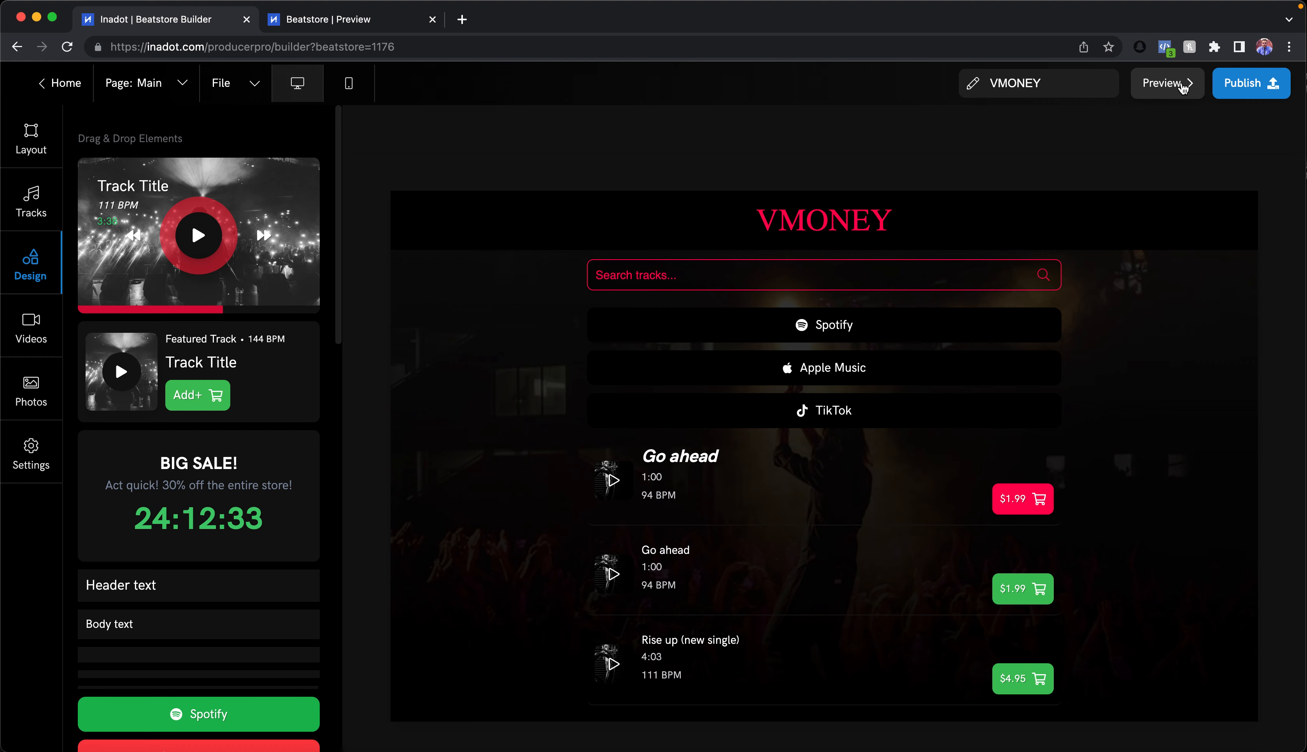
{"action": "left_click", "coordinate": [1178, 84]}
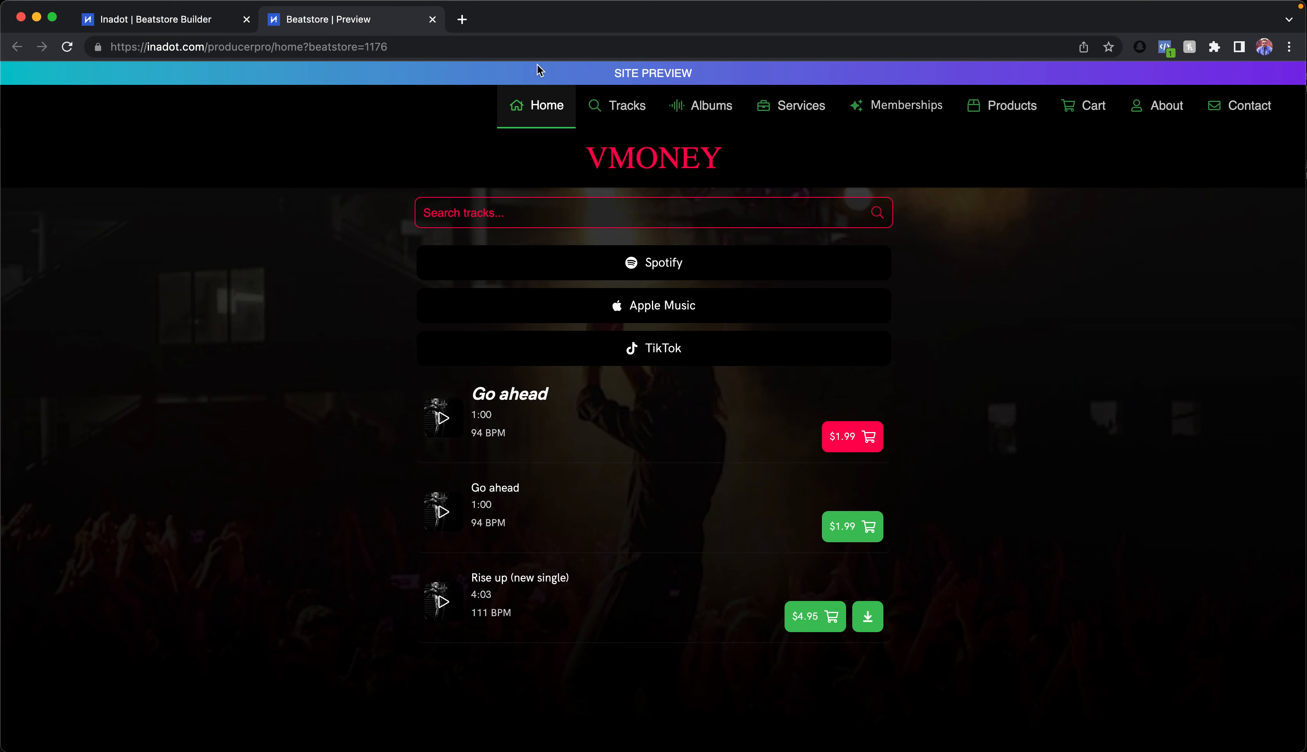
{"action": "left_click", "coordinate": [218, 22]}
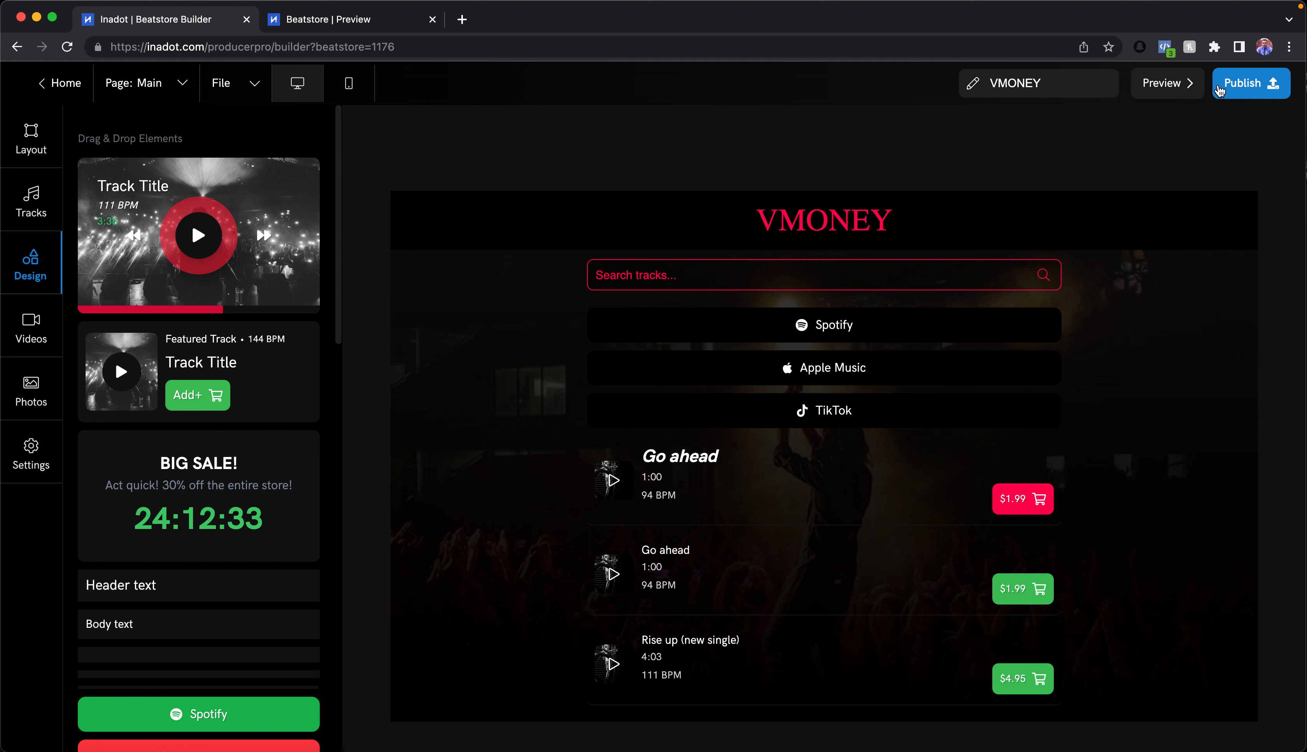
{"action": "left_click", "coordinate": [188, 81]}
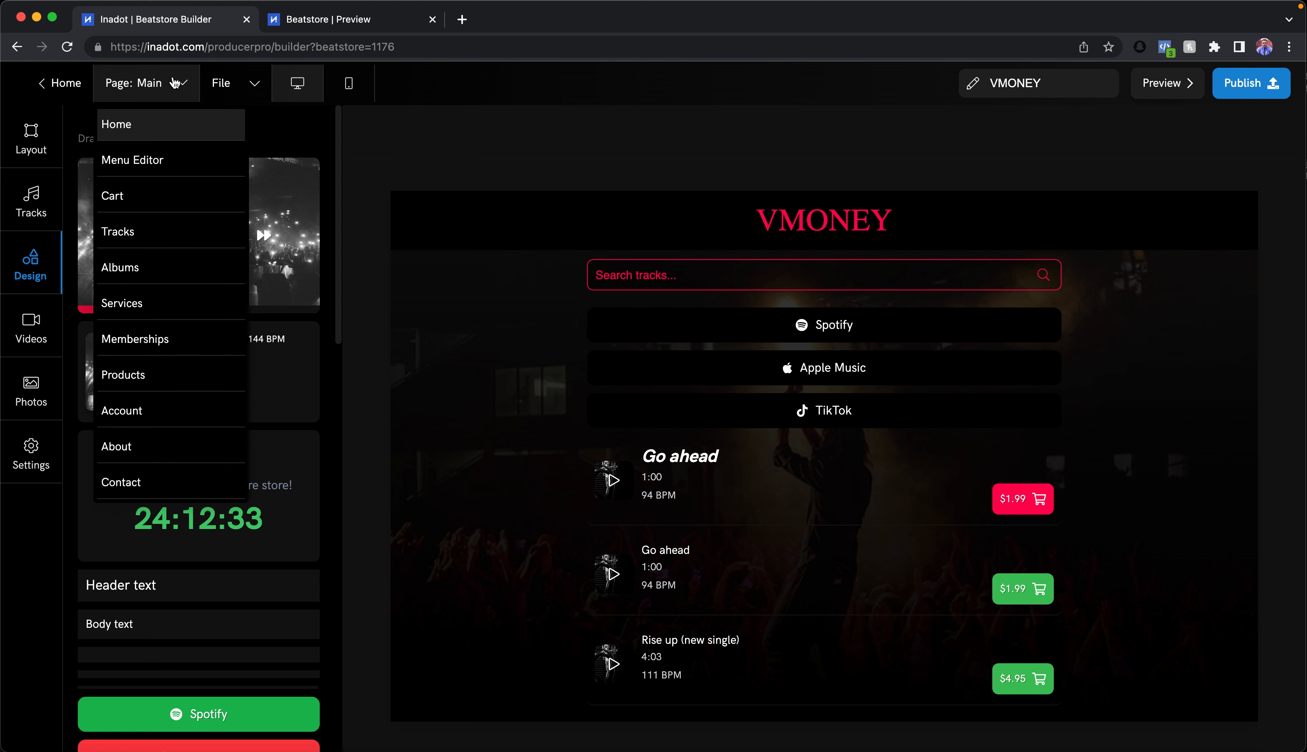
{"action": "left_click", "coordinate": [130, 87]}
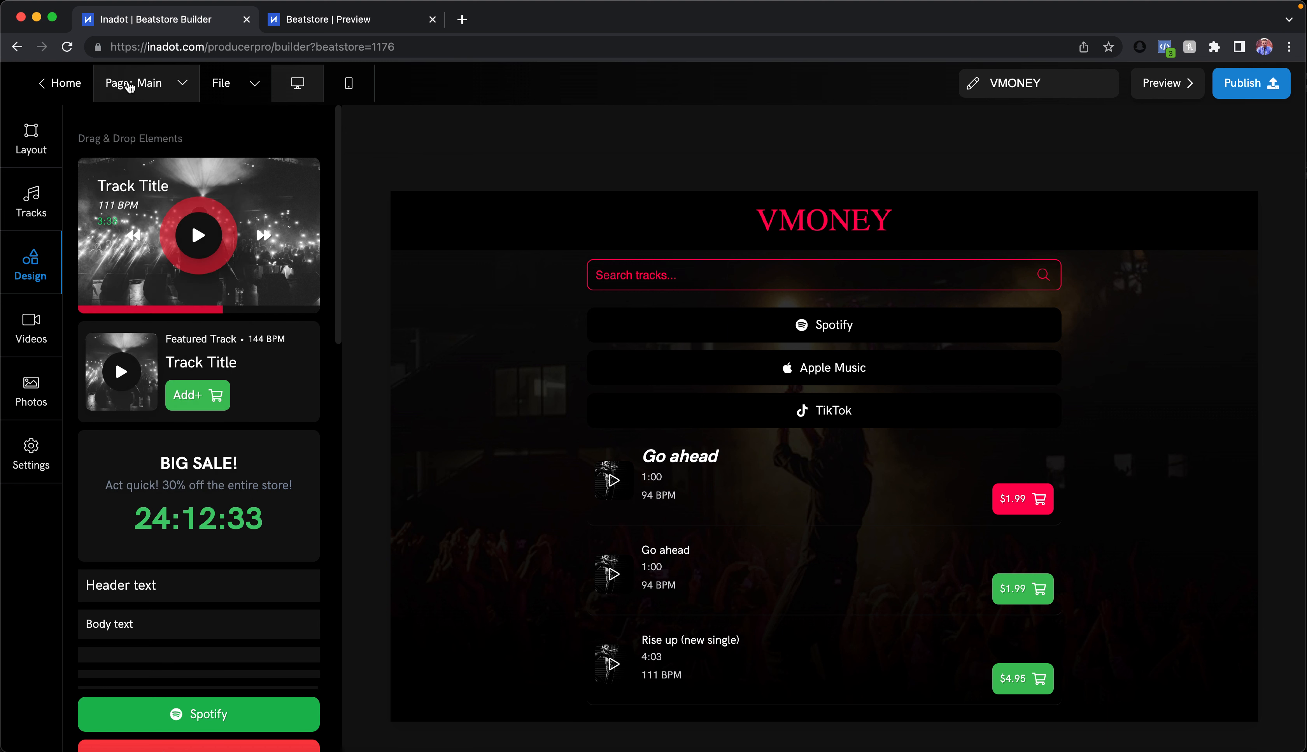
{"action": "left_click", "coordinate": [130, 88]}
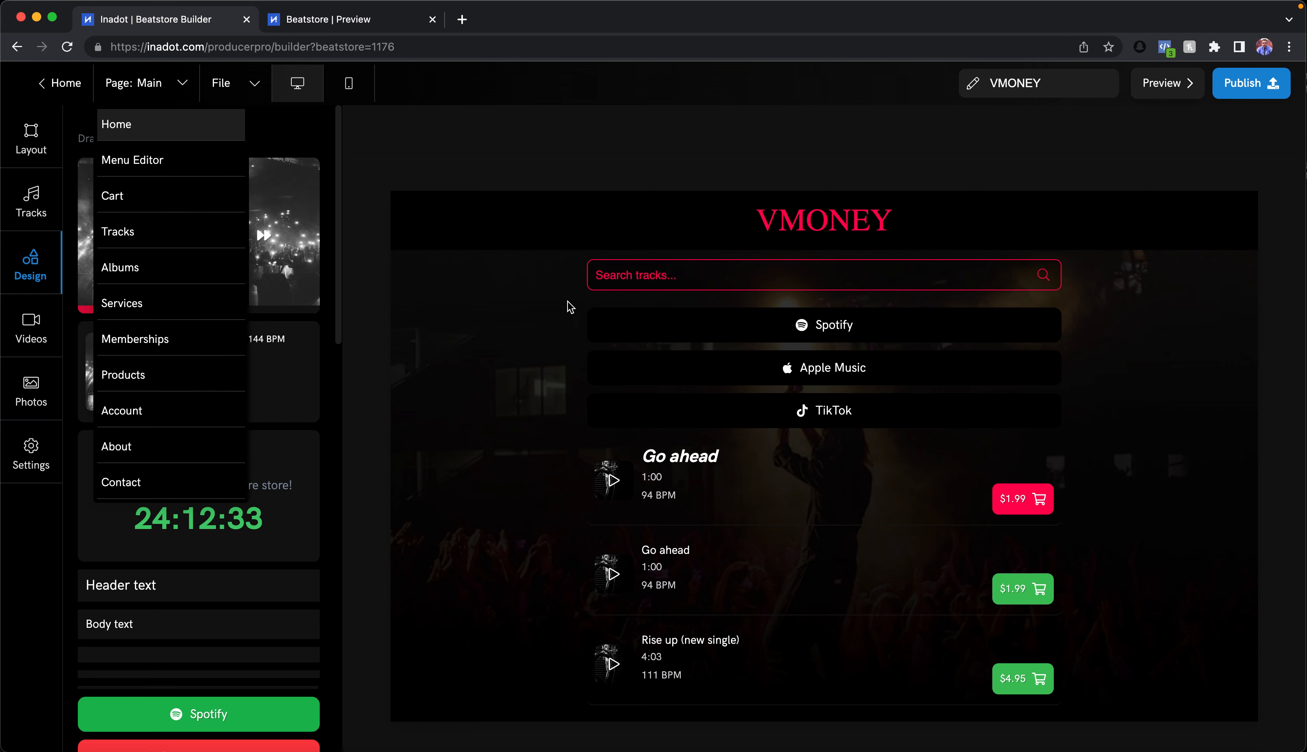
{"action": "left_click", "coordinate": [532, 343]}
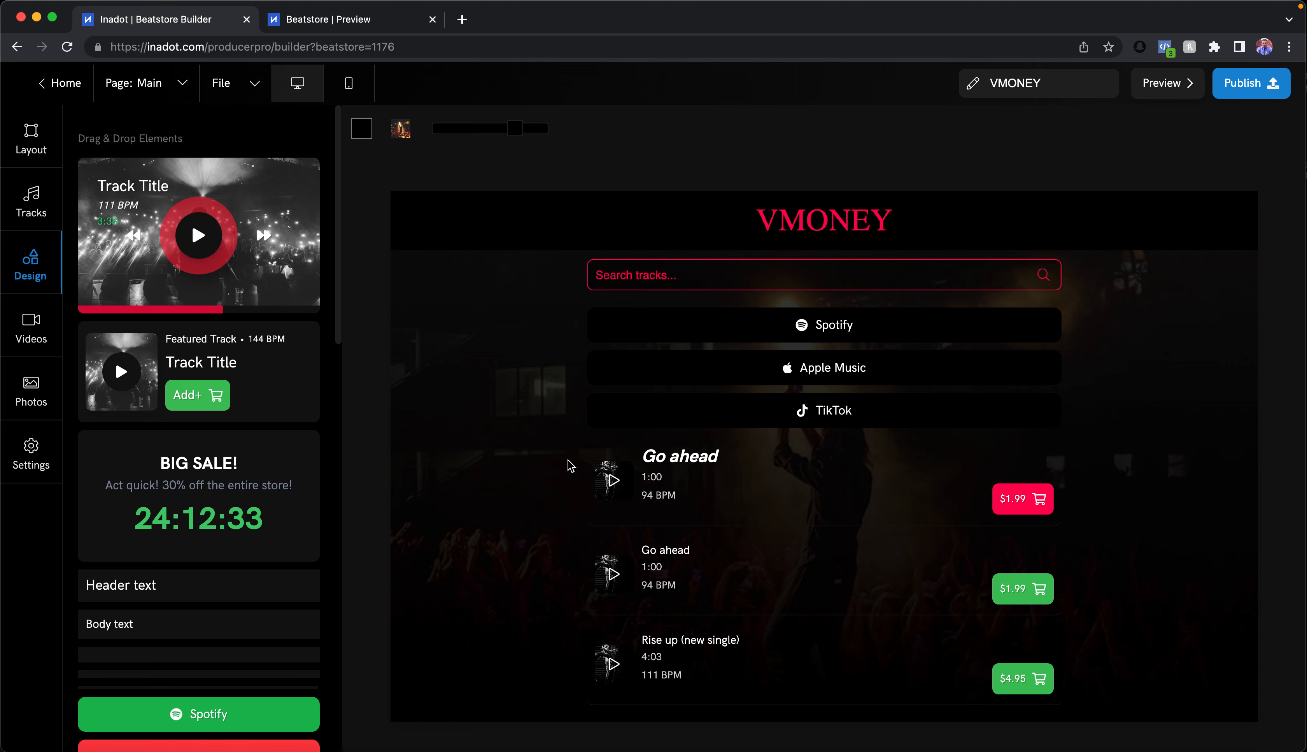
Open the Cart page and set the black-and-white studio microphone photo from the gallery as its background image
{"action": "left_click", "coordinate": [150, 96]}
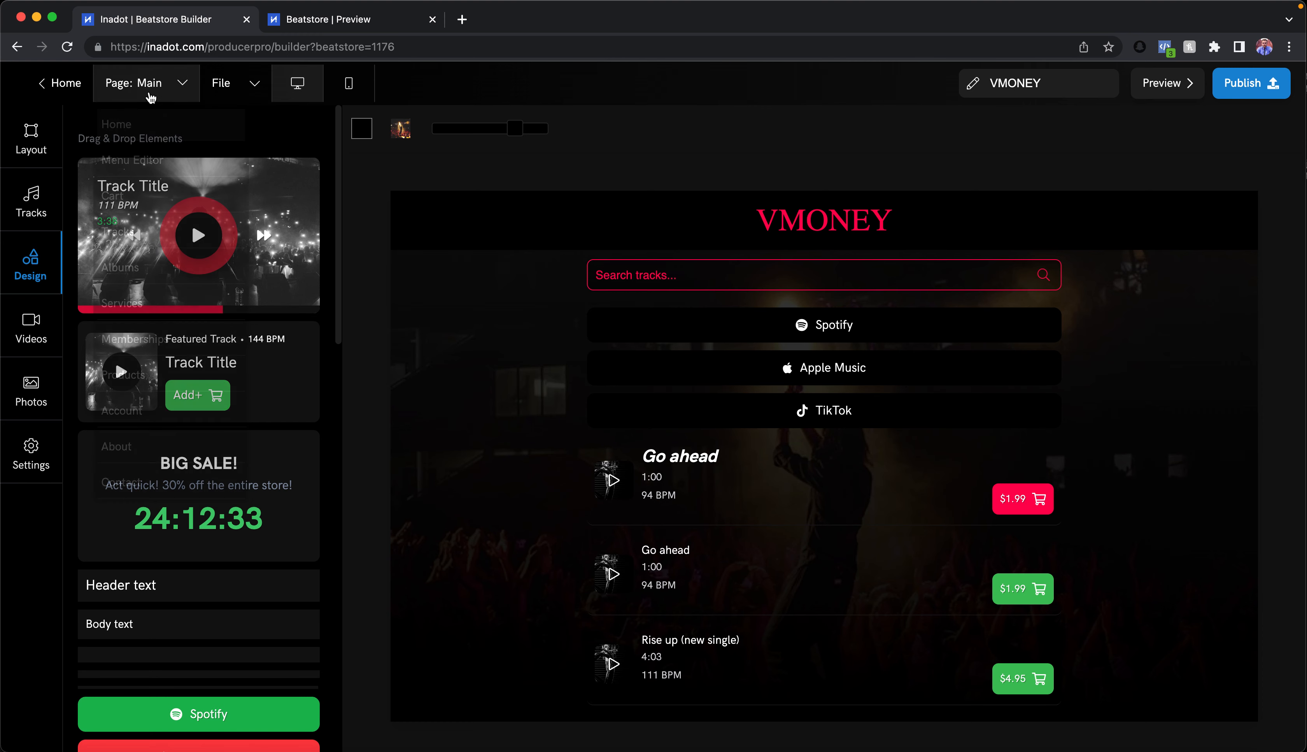
{"action": "left_click", "coordinate": [137, 196]}
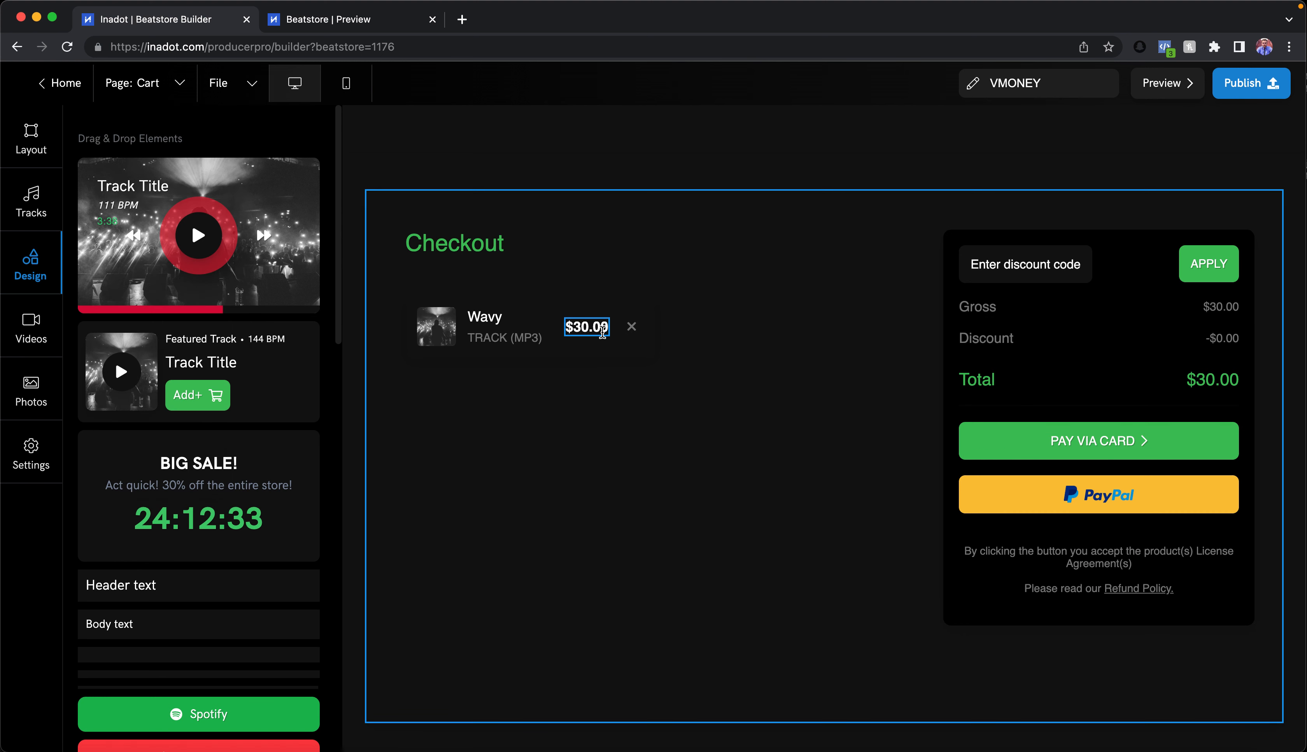
{"action": "left_click", "coordinate": [580, 459]}
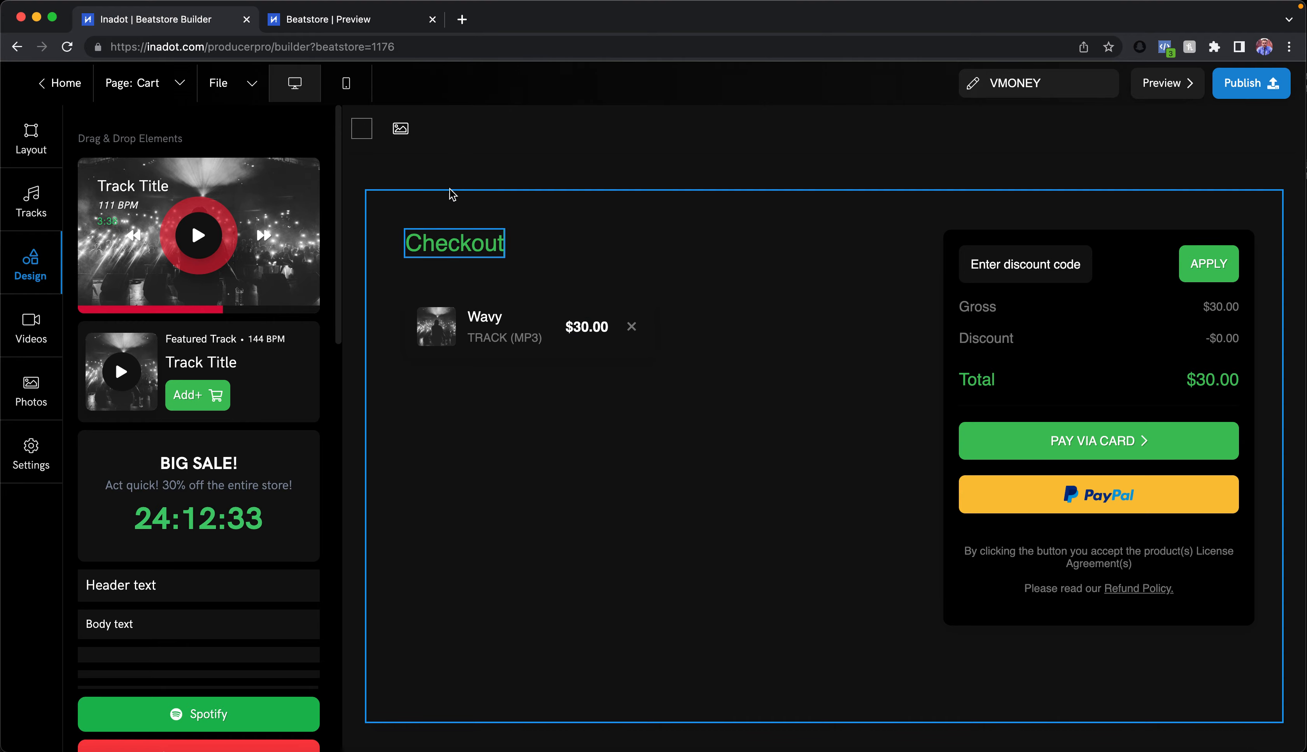
{"action": "left_click", "coordinate": [400, 129]}
{"action": "left_click", "coordinate": [665, 295]}
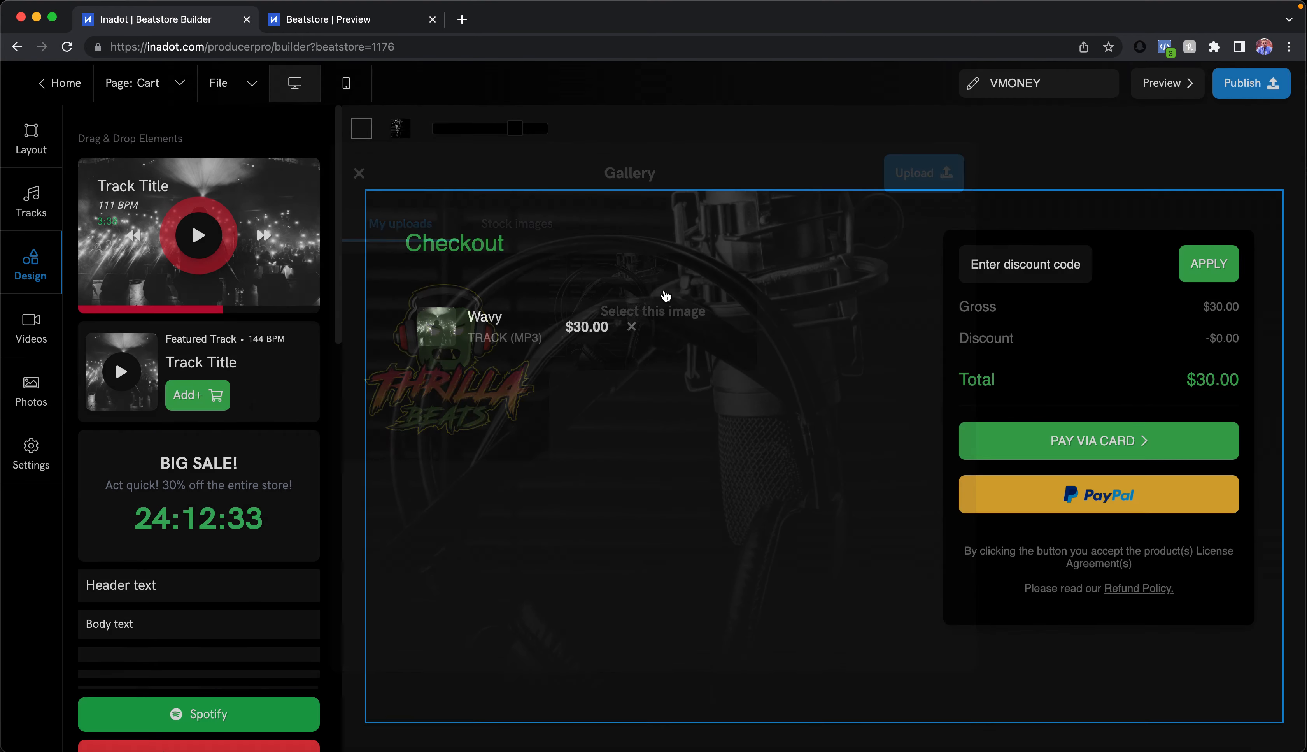
{"action": "left_click", "coordinate": [1027, 441]}
Open the Tracks page and select the price text in the player bar
{"action": "left_click", "coordinate": [137, 83]}
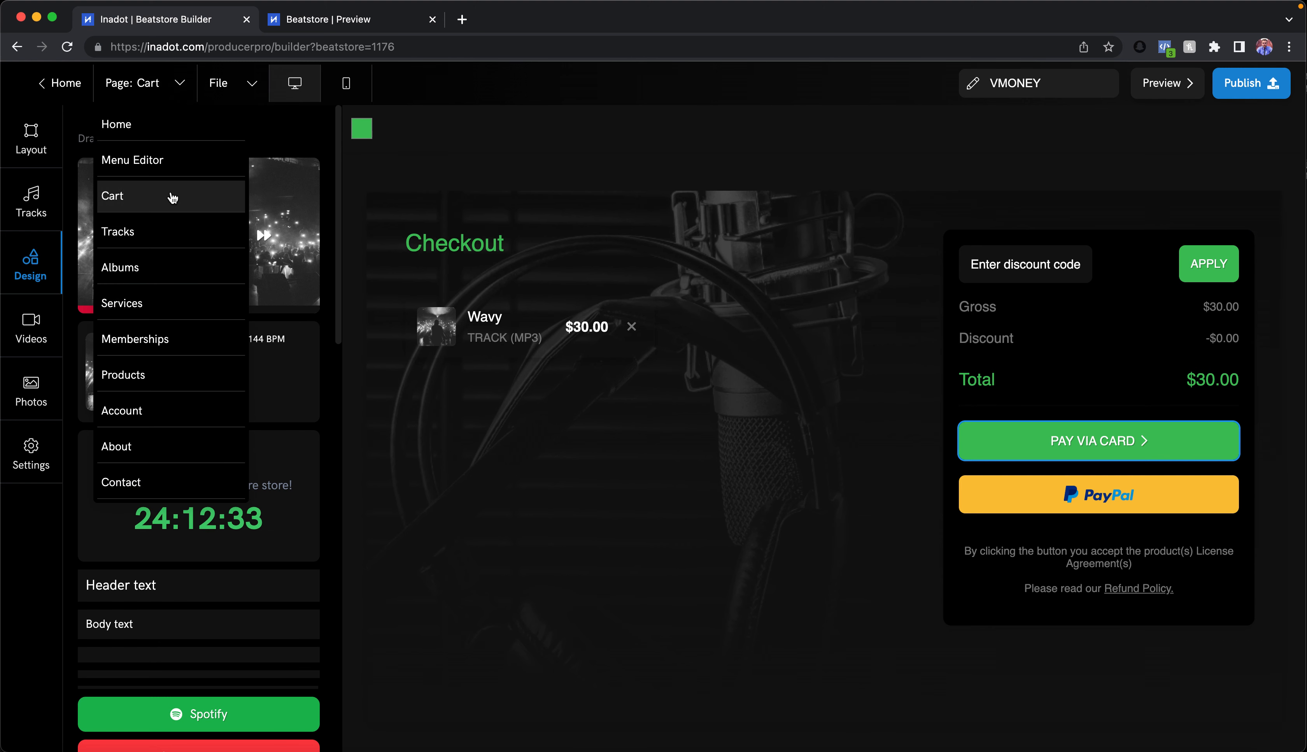
{"action": "left_click", "coordinate": [163, 230]}
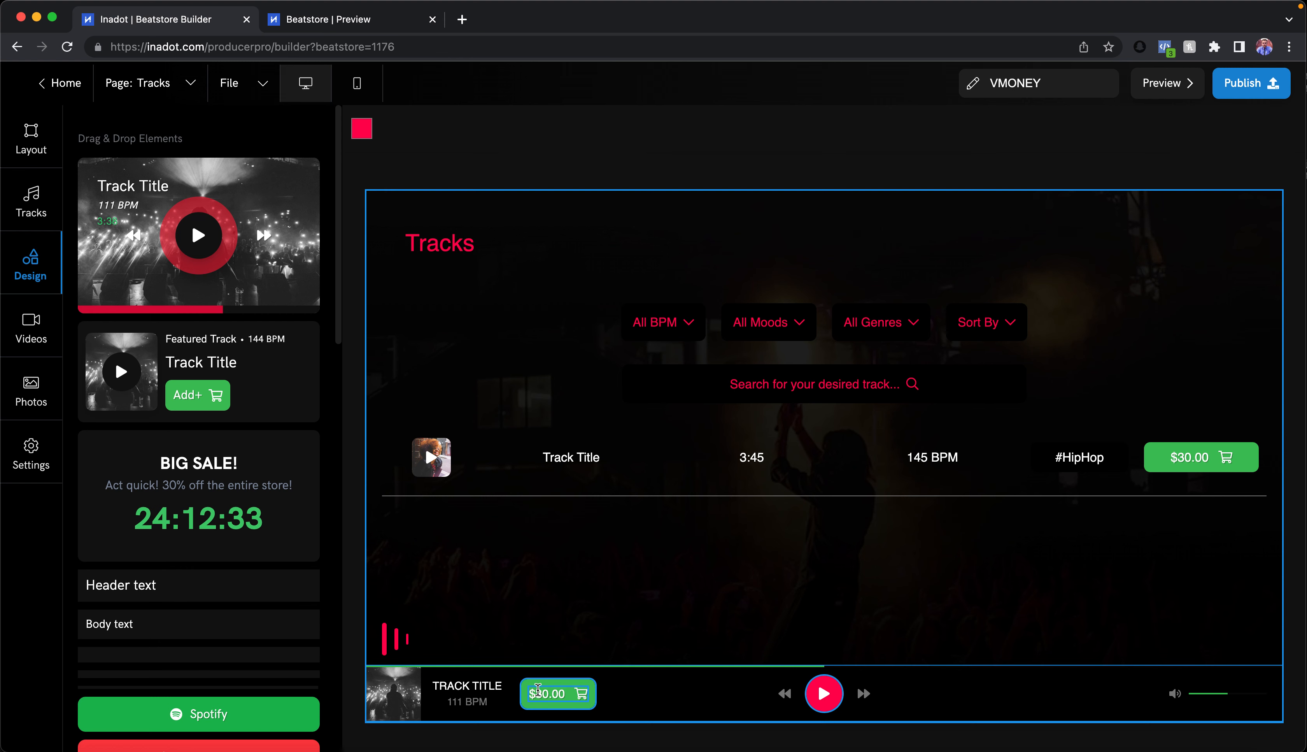
{"action": "left_click", "coordinate": [546, 693]}
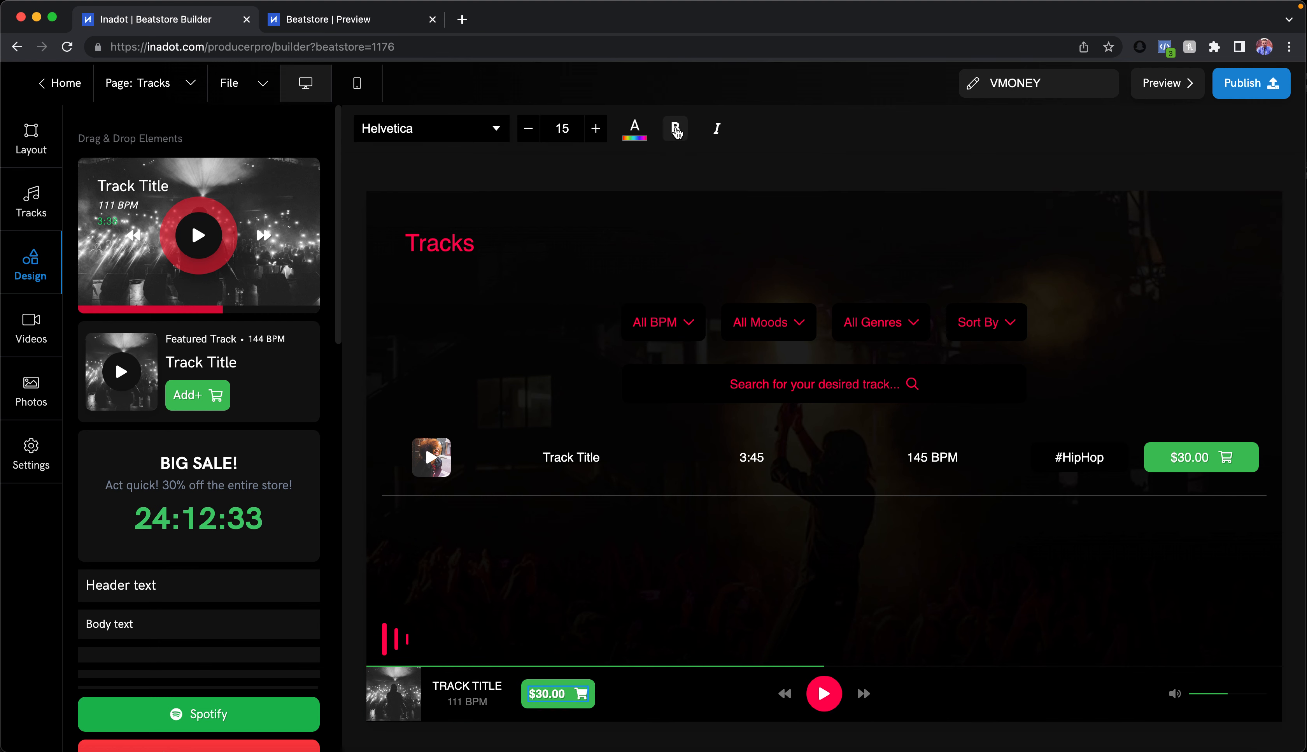
Open the Albums page and set the background of the Back to the future2 album card to black
{"action": "left_click", "coordinate": [146, 83]}
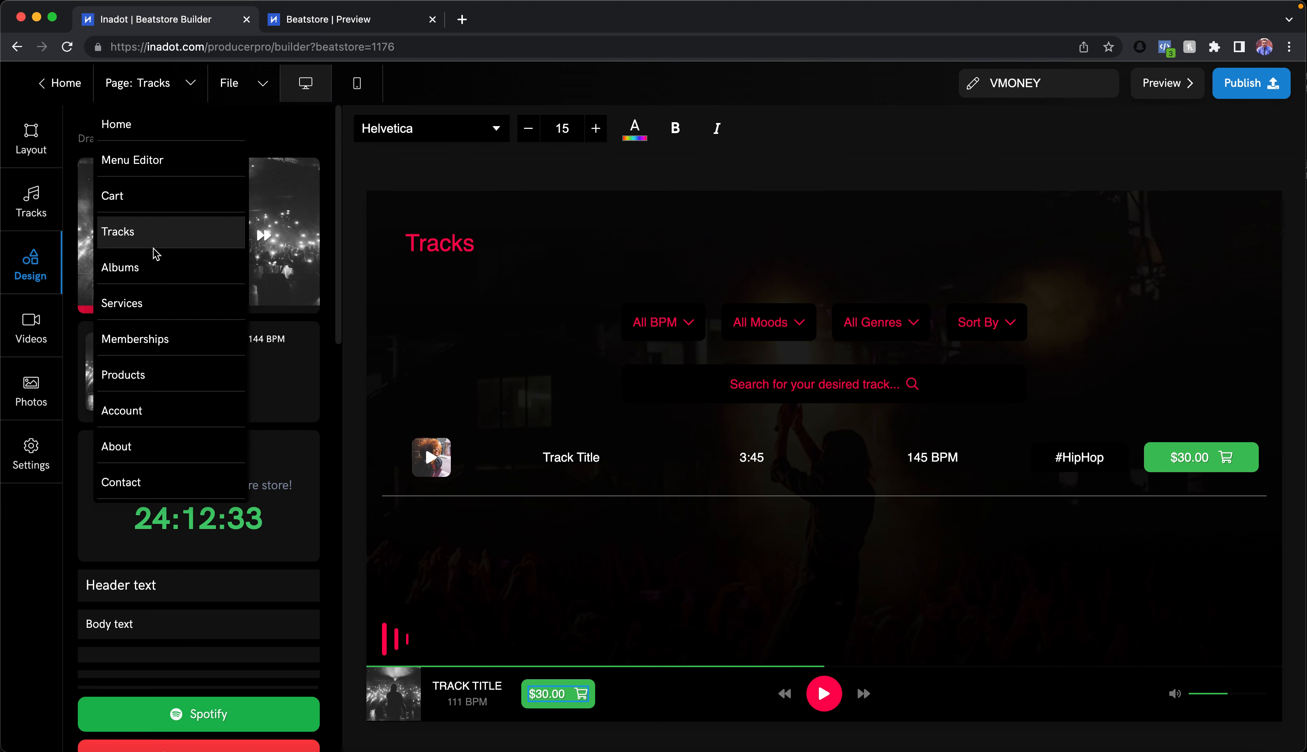
{"action": "left_click", "coordinate": [151, 264]}
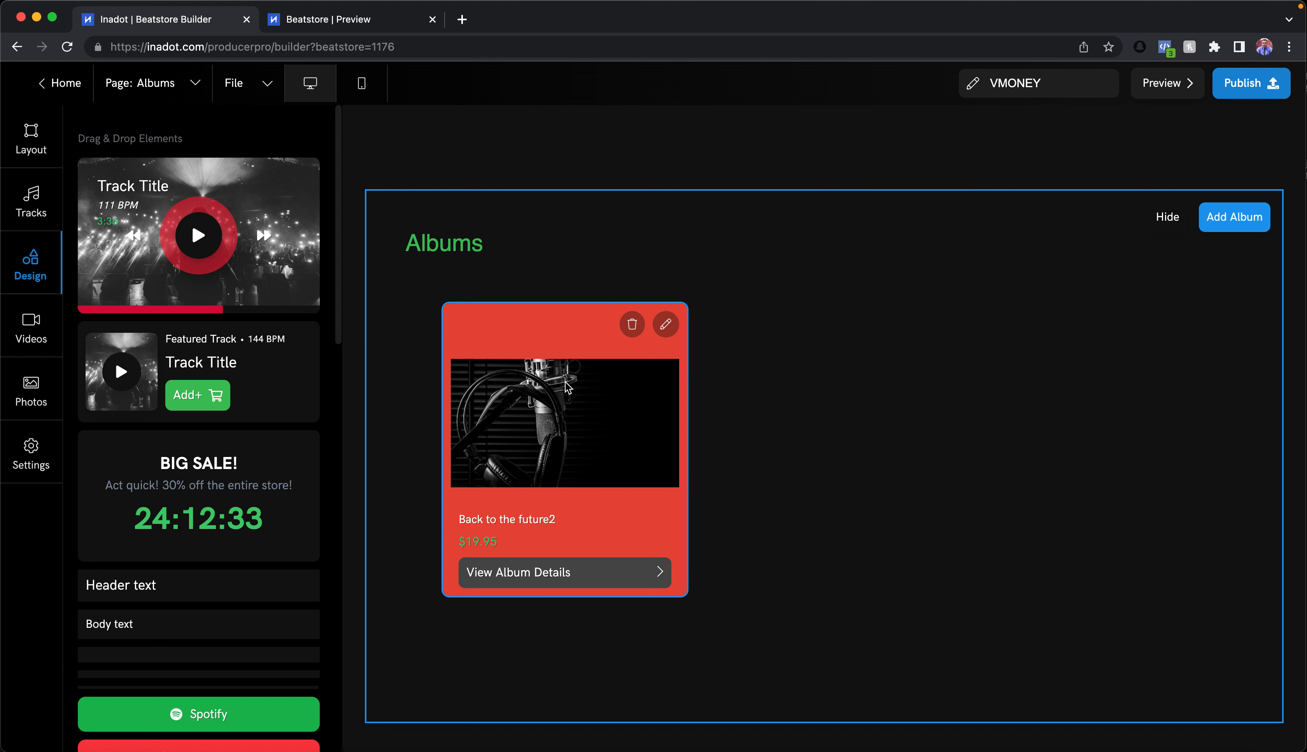
{"action": "left_click", "coordinate": [560, 338]}
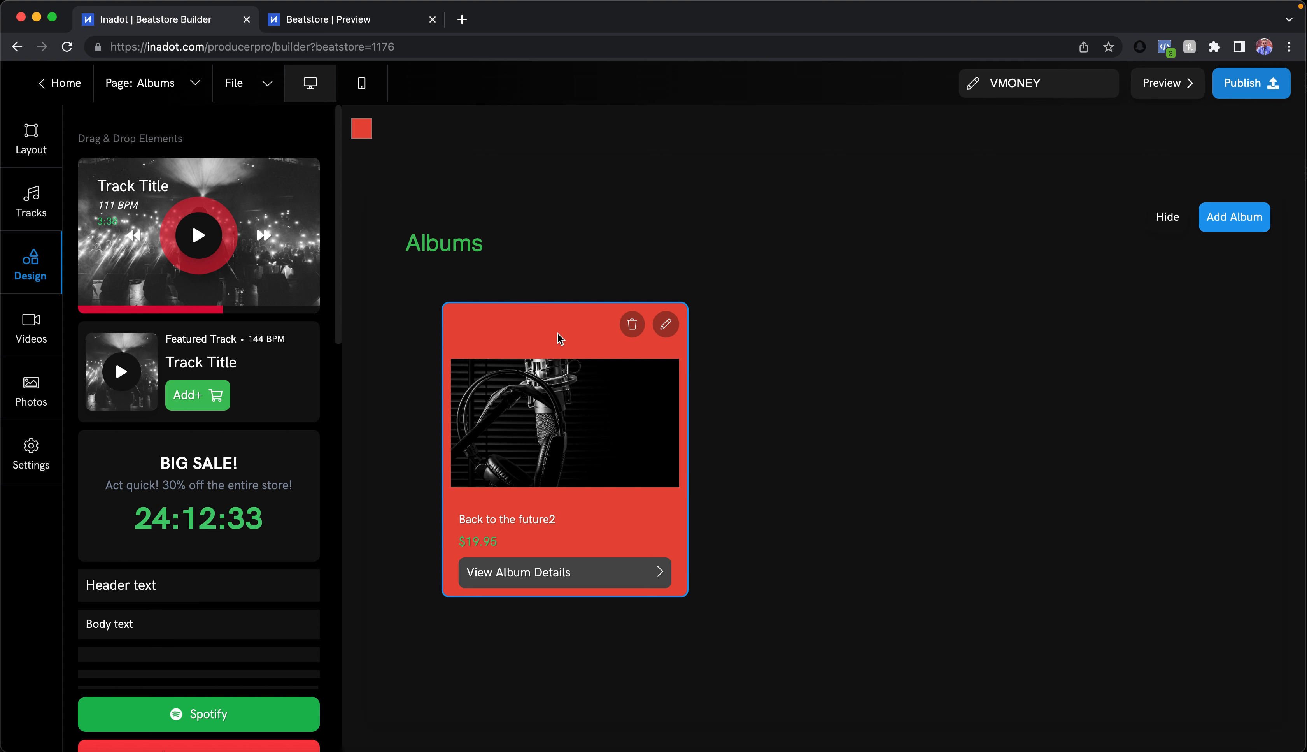
{"action": "left_click", "coordinate": [361, 129]}
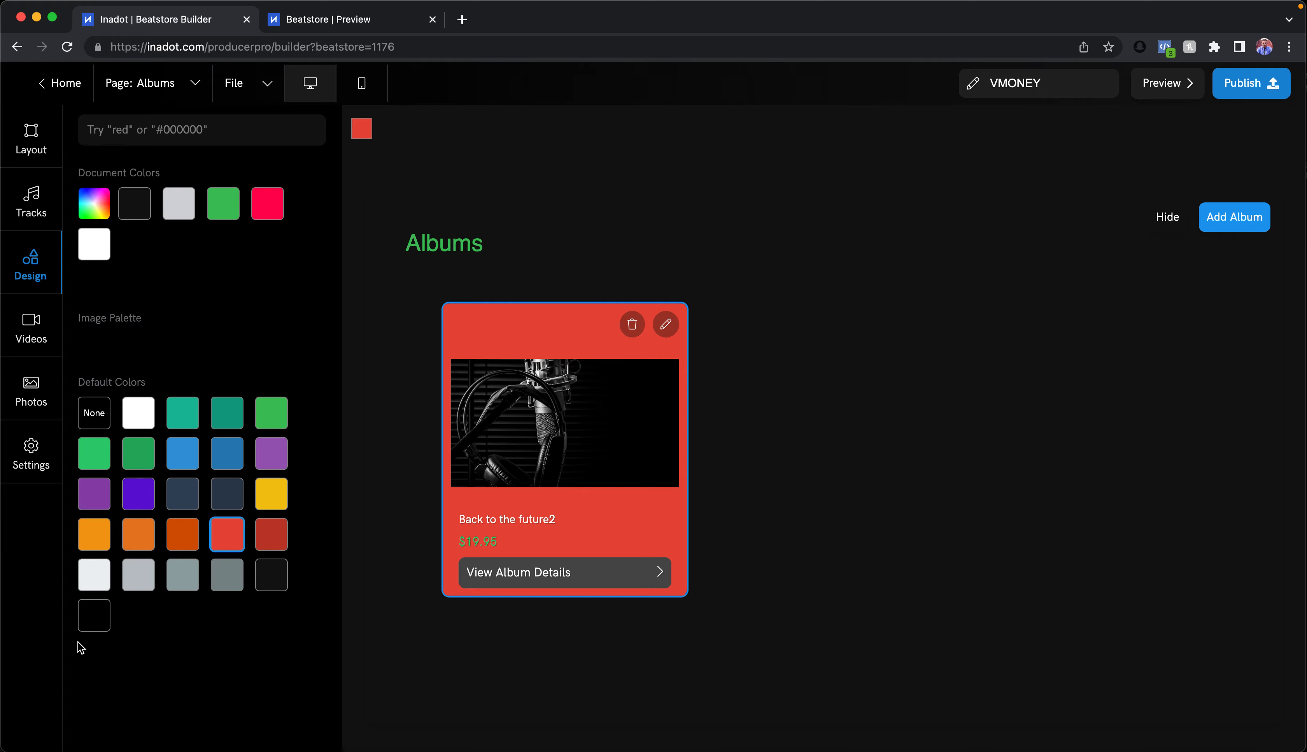
{"action": "left_click", "coordinate": [94, 615]}
Set the studio microphone photo from the gallery as the Albums page's background image
{"action": "left_click", "coordinate": [985, 382]}
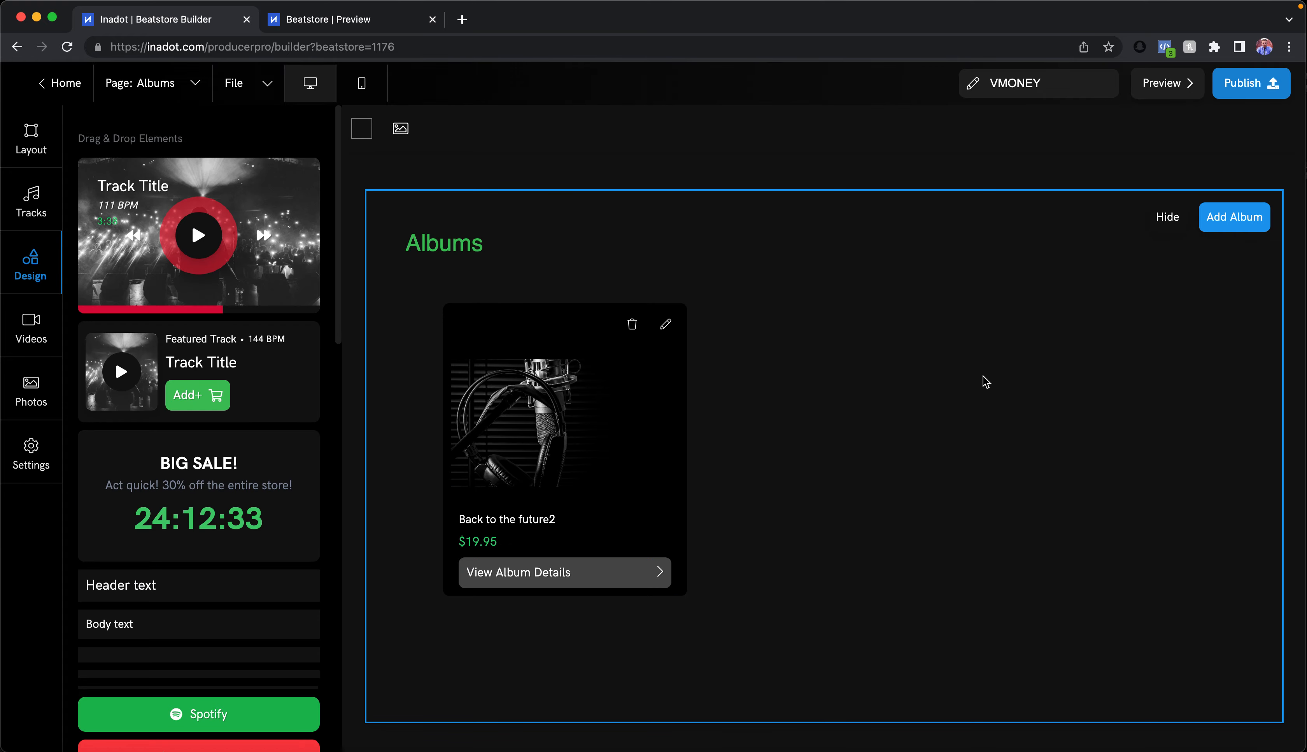
{"action": "left_click", "coordinate": [400, 128]}
{"action": "left_click", "coordinate": [596, 306]}
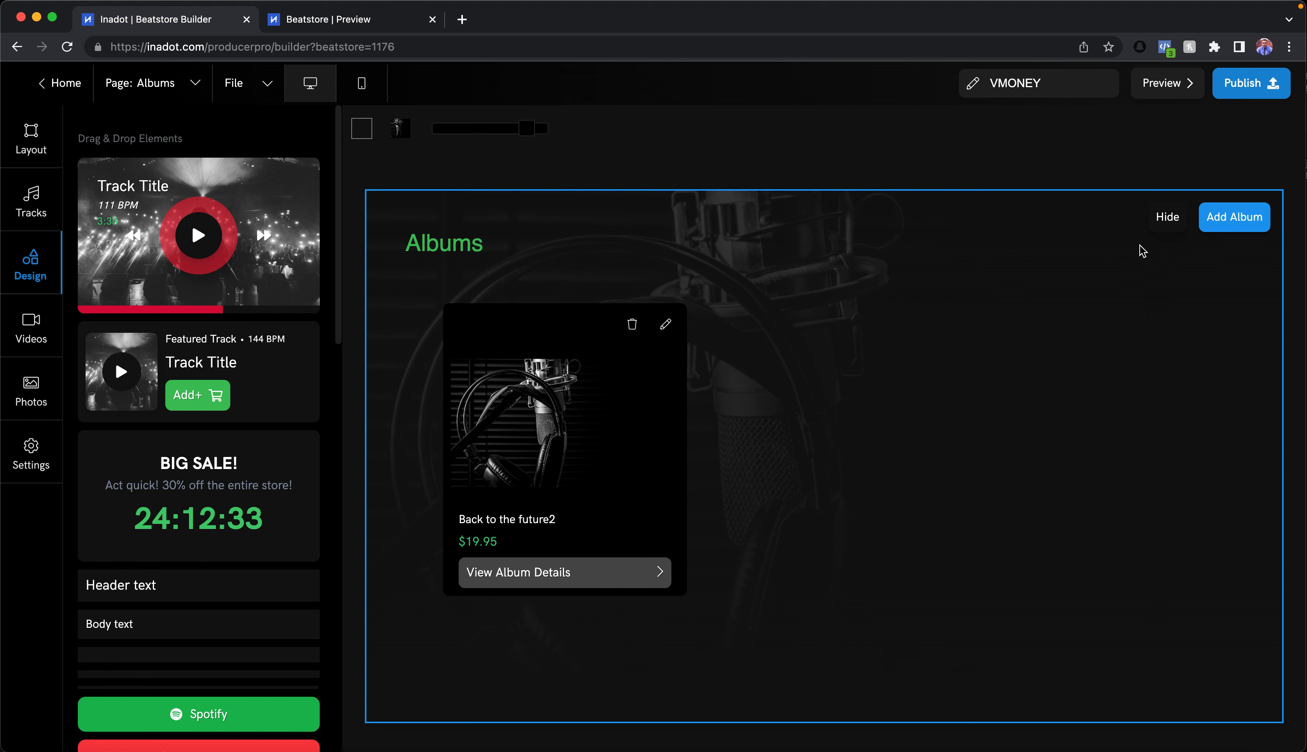
Examine the title, price, description and file fields of the Add Album form and close it without adding an album
{"action": "left_click", "coordinate": [1232, 217]}
{"action": "left_click", "coordinate": [501, 324]}
{"action": "left_click", "coordinate": [659, 369]}
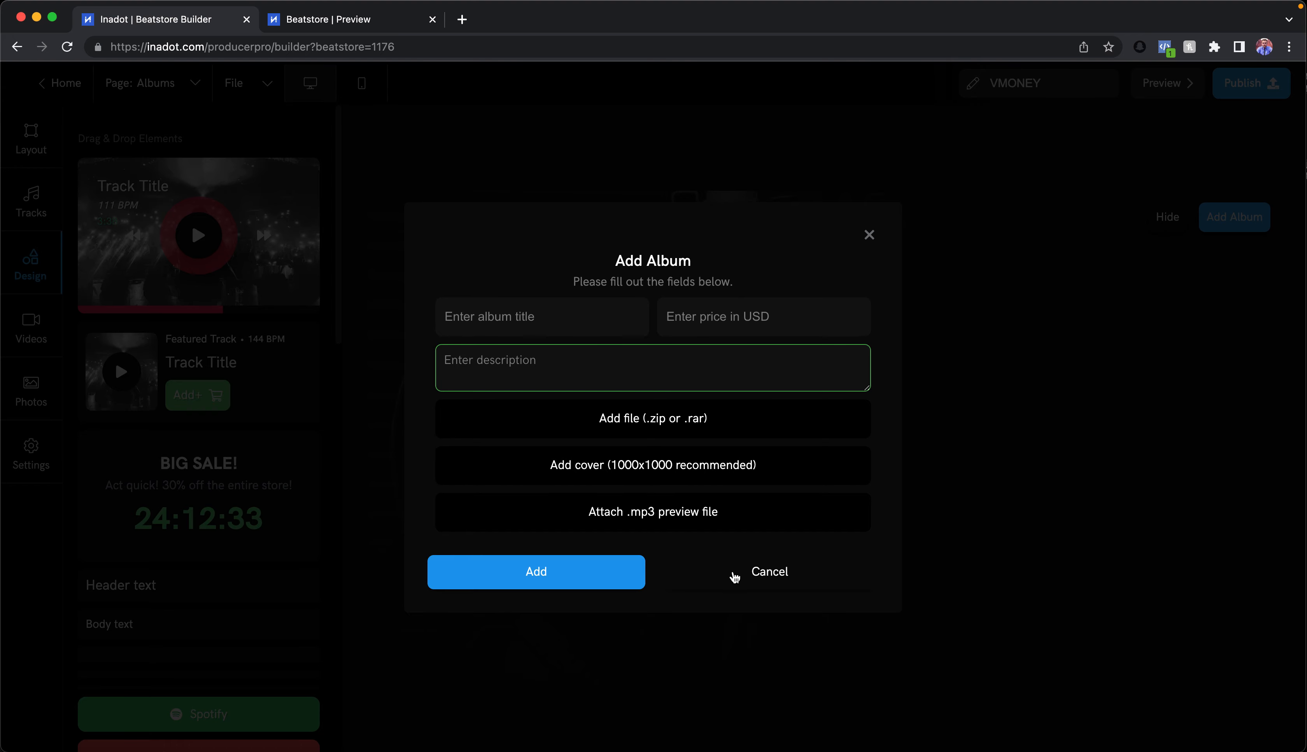
{"action": "left_click", "coordinate": [756, 572]}
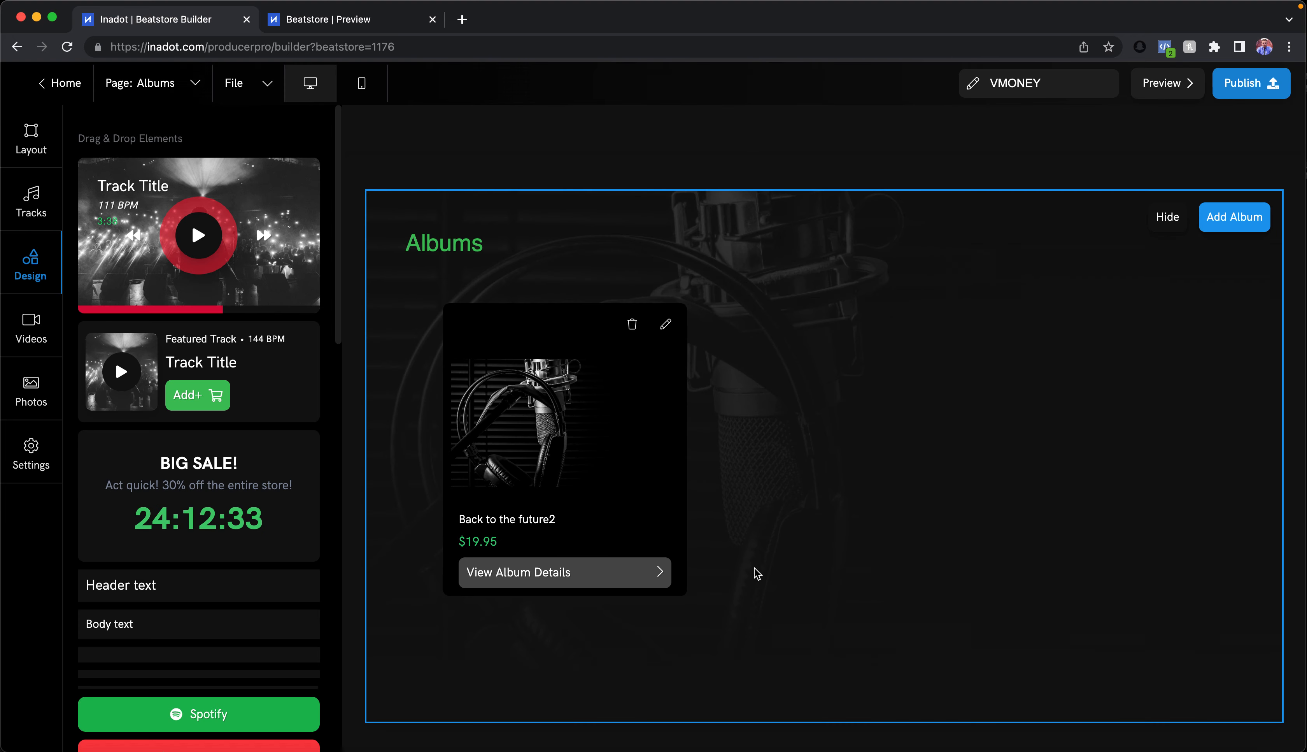
View the Services page and the Memberships page, and examine the Add Membership Plan form without adding a plan
{"action": "left_click", "coordinate": [150, 83]}
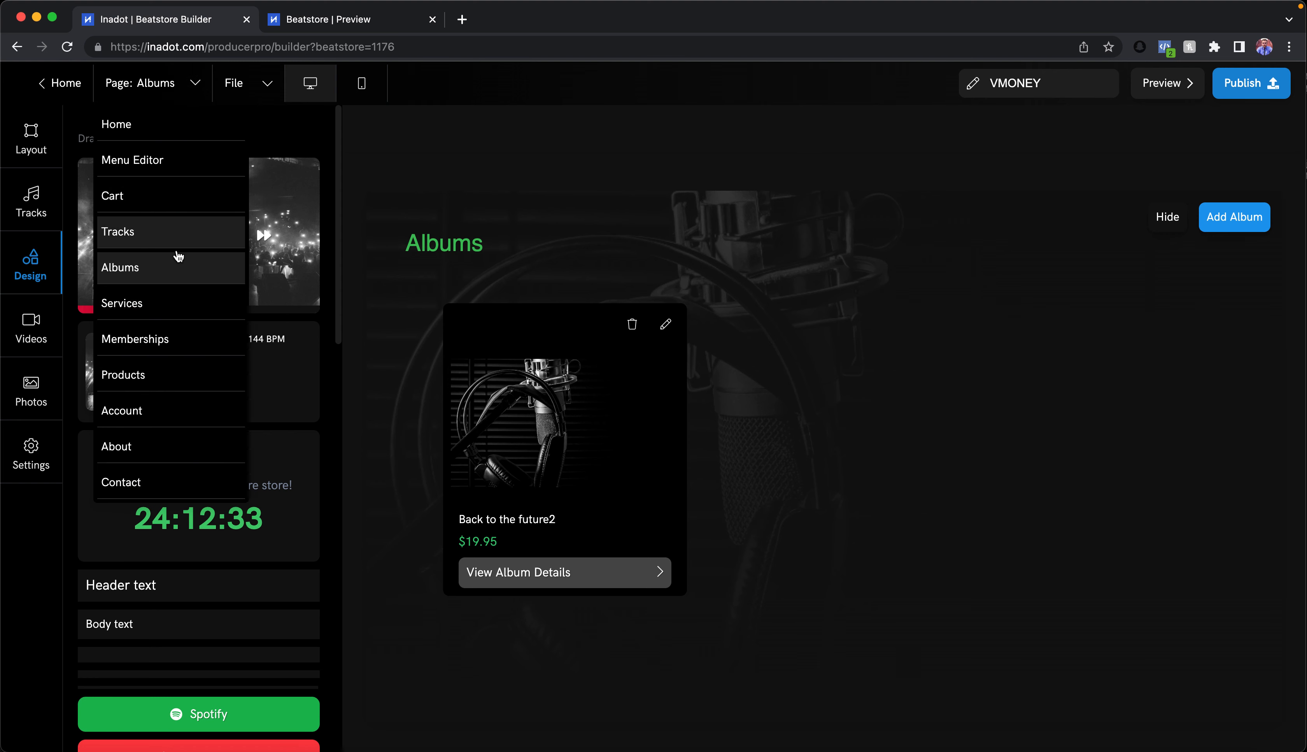
{"action": "left_click", "coordinate": [175, 301]}
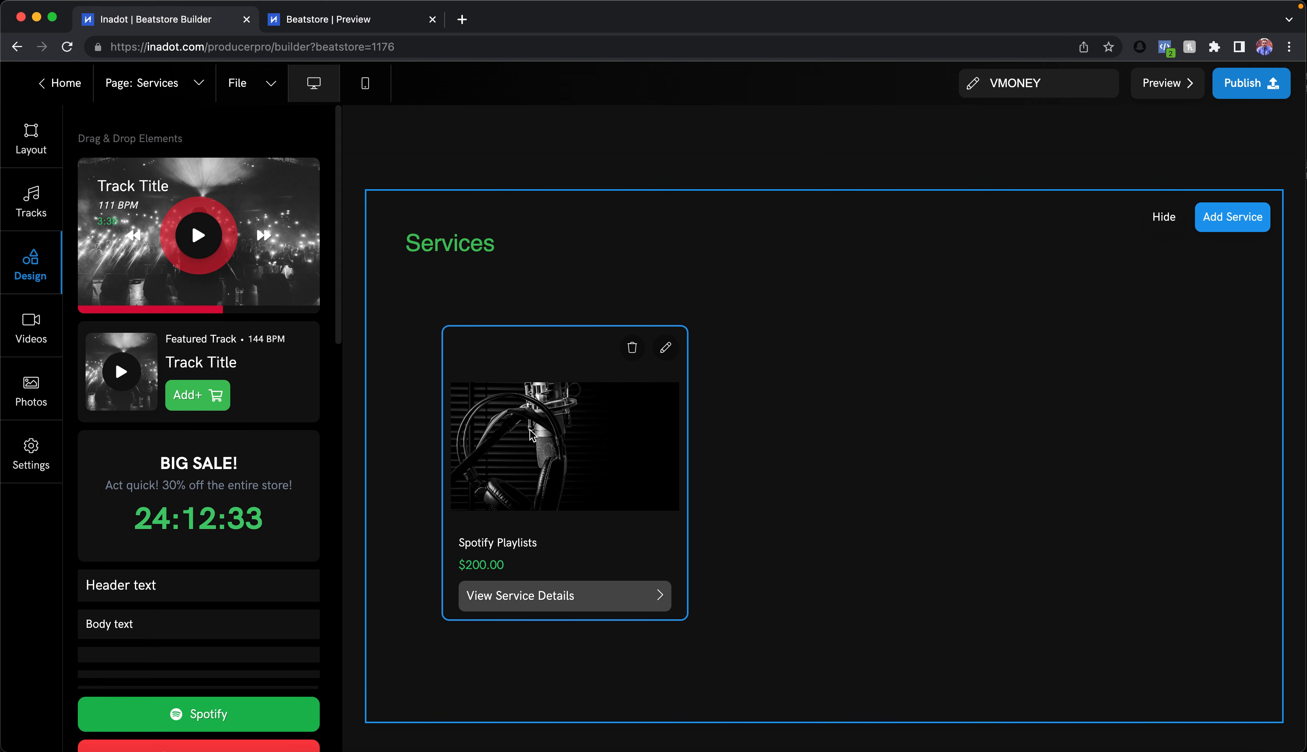
{"action": "left_click", "coordinate": [197, 83]}
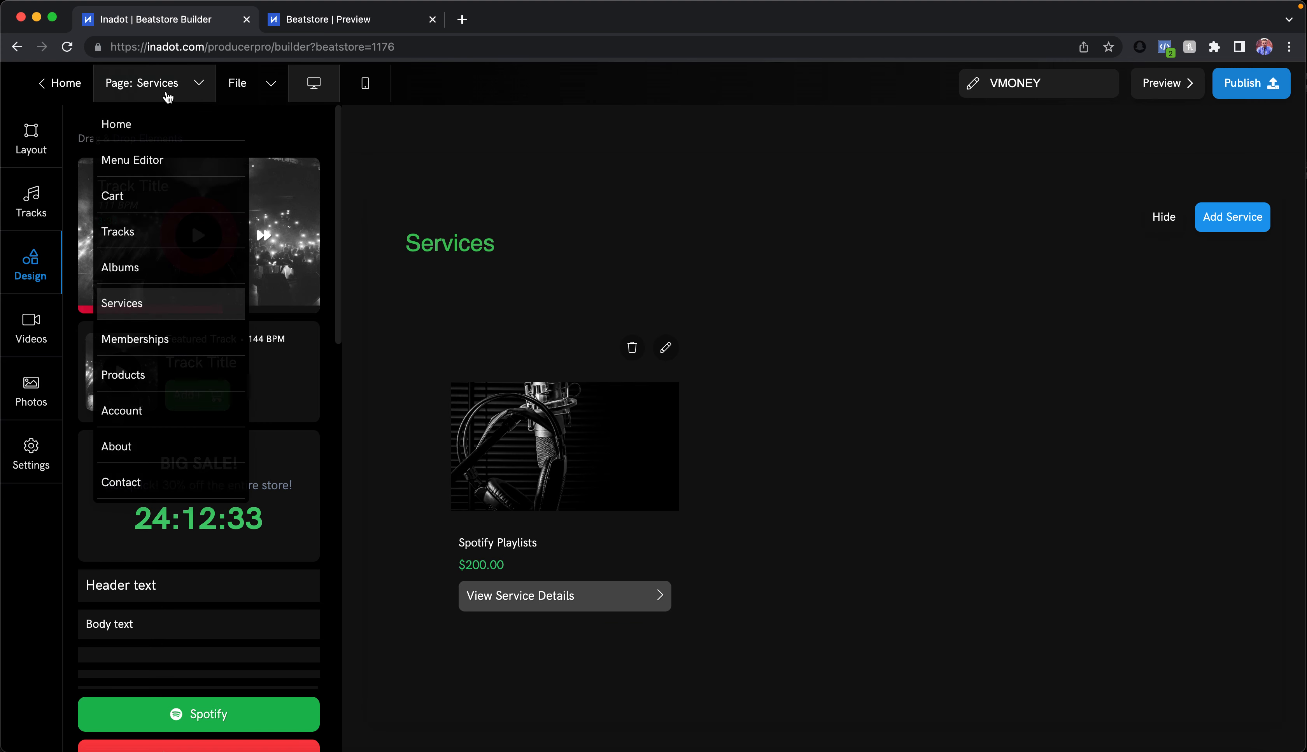
{"action": "left_click", "coordinate": [192, 337]}
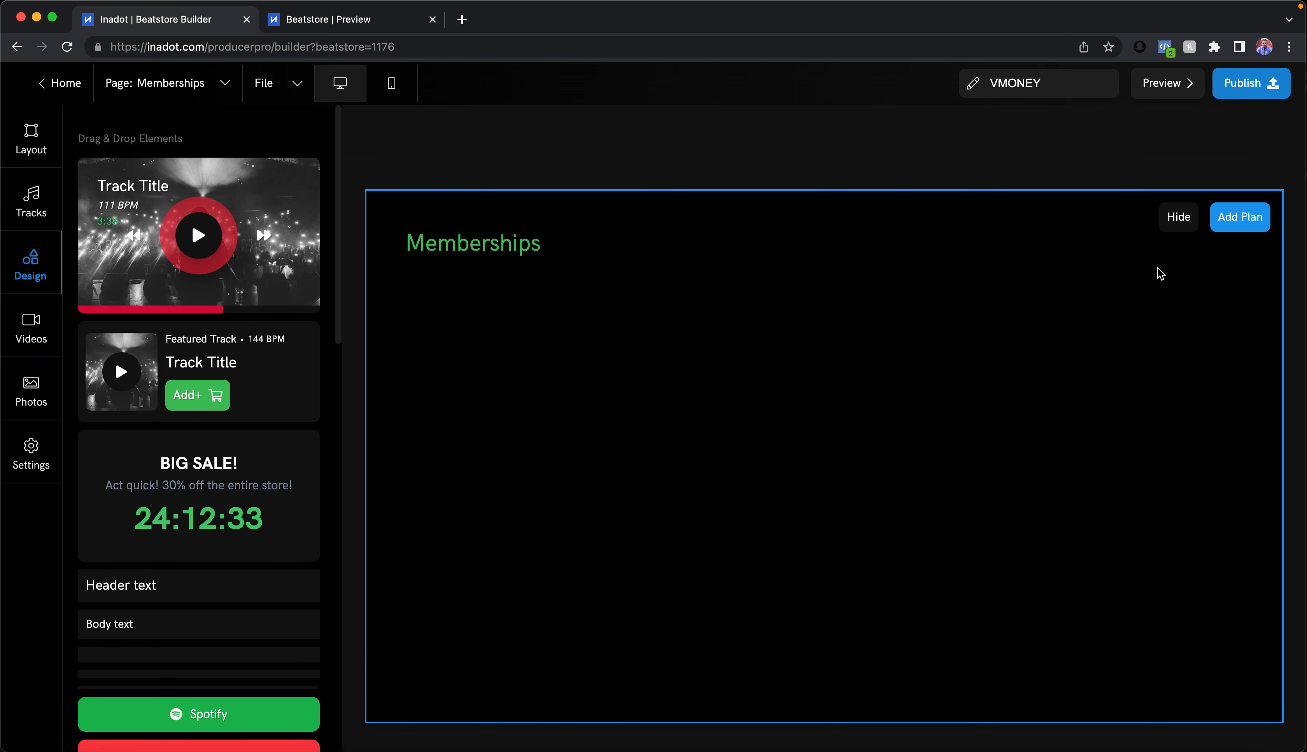
{"action": "left_click", "coordinate": [1239, 217]}
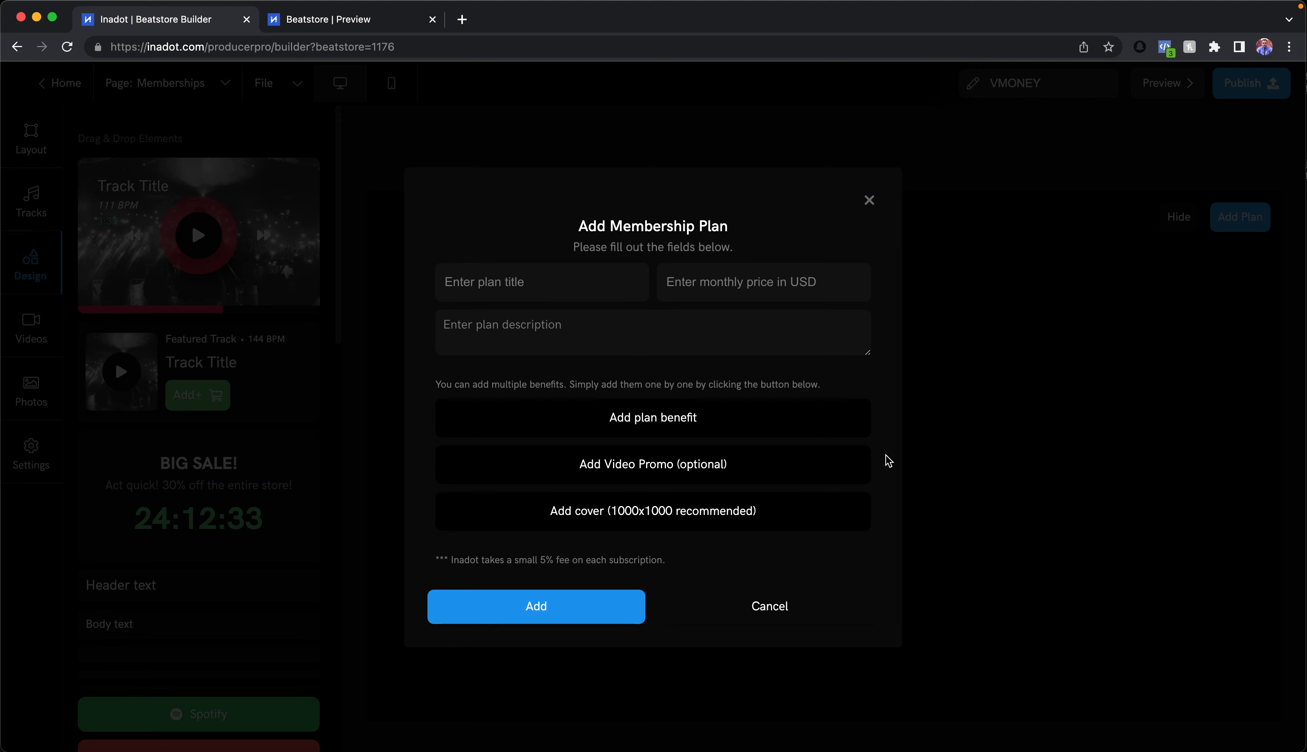
{"action": "left_click", "coordinate": [733, 603]}
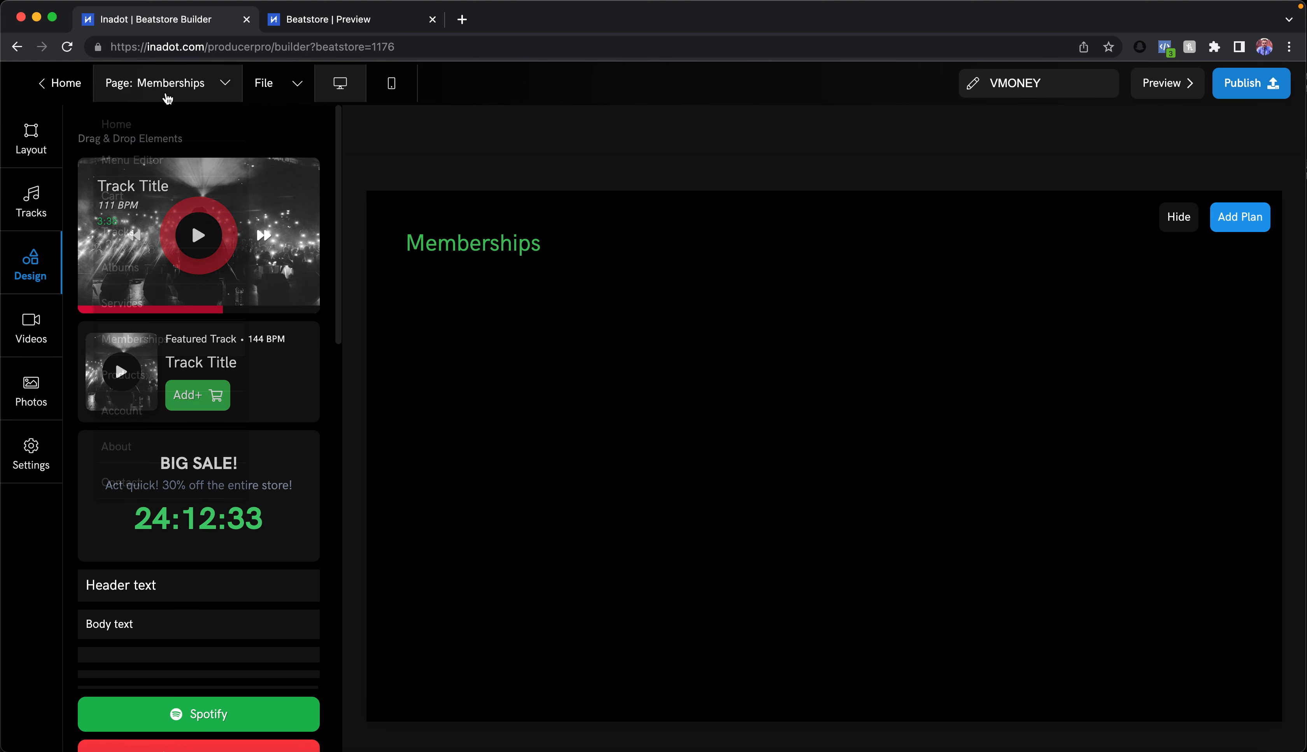
Open the Products page, examine the Add Product form and its physical product options, and close it without adding a product
{"action": "left_click", "coordinate": [167, 98]}
{"action": "left_click", "coordinate": [166, 376]}
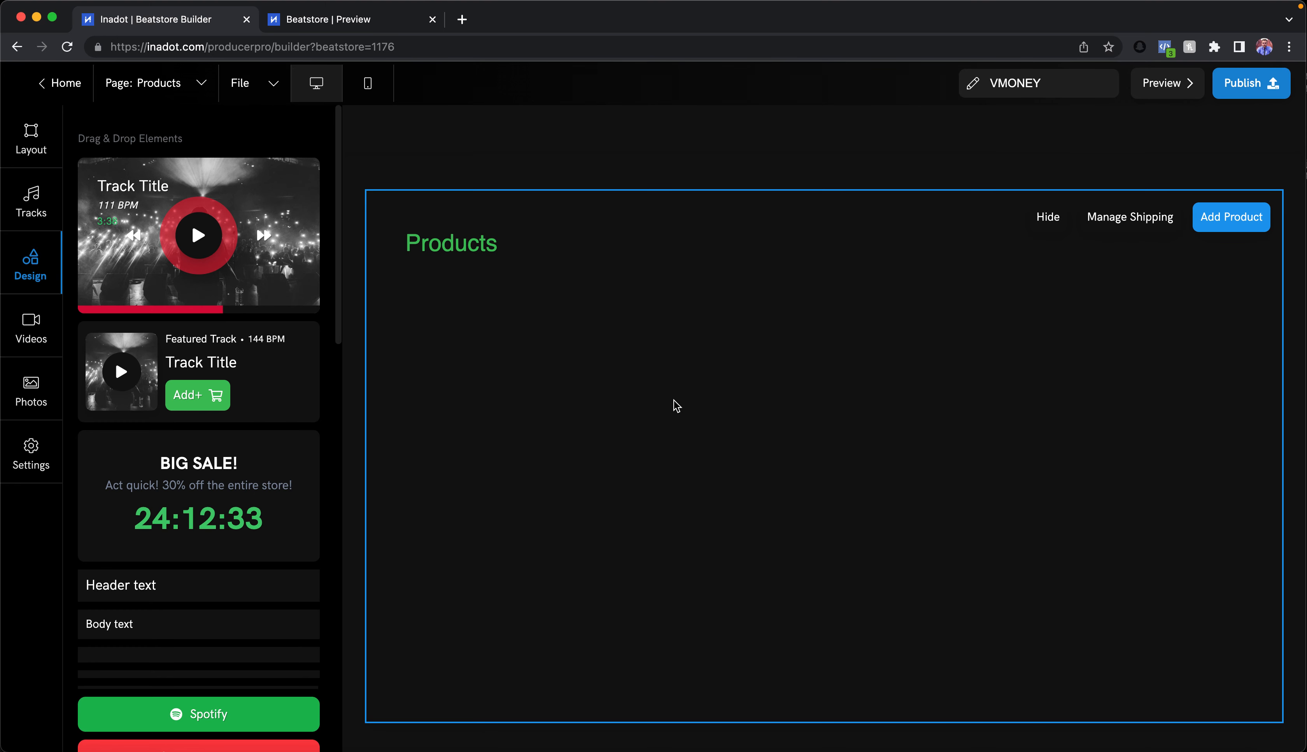
{"action": "left_click", "coordinate": [1216, 224]}
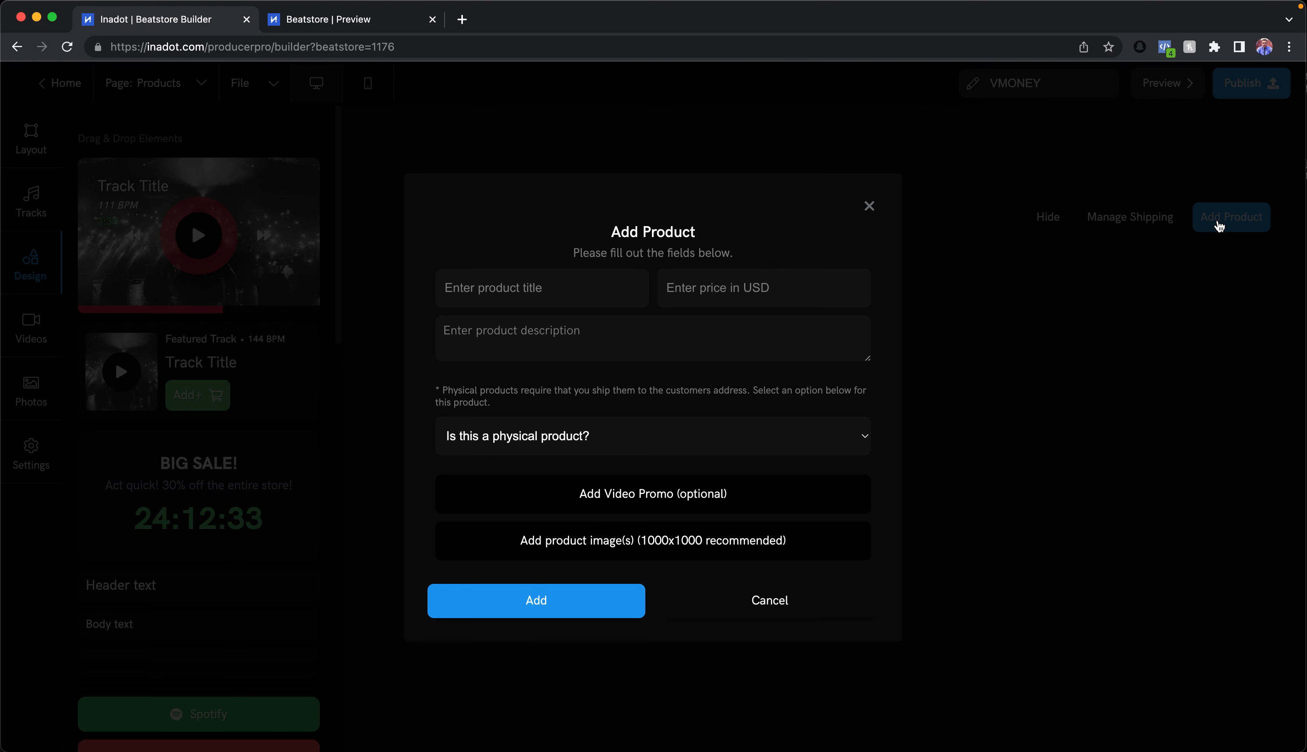
{"action": "left_click", "coordinate": [712, 429]}
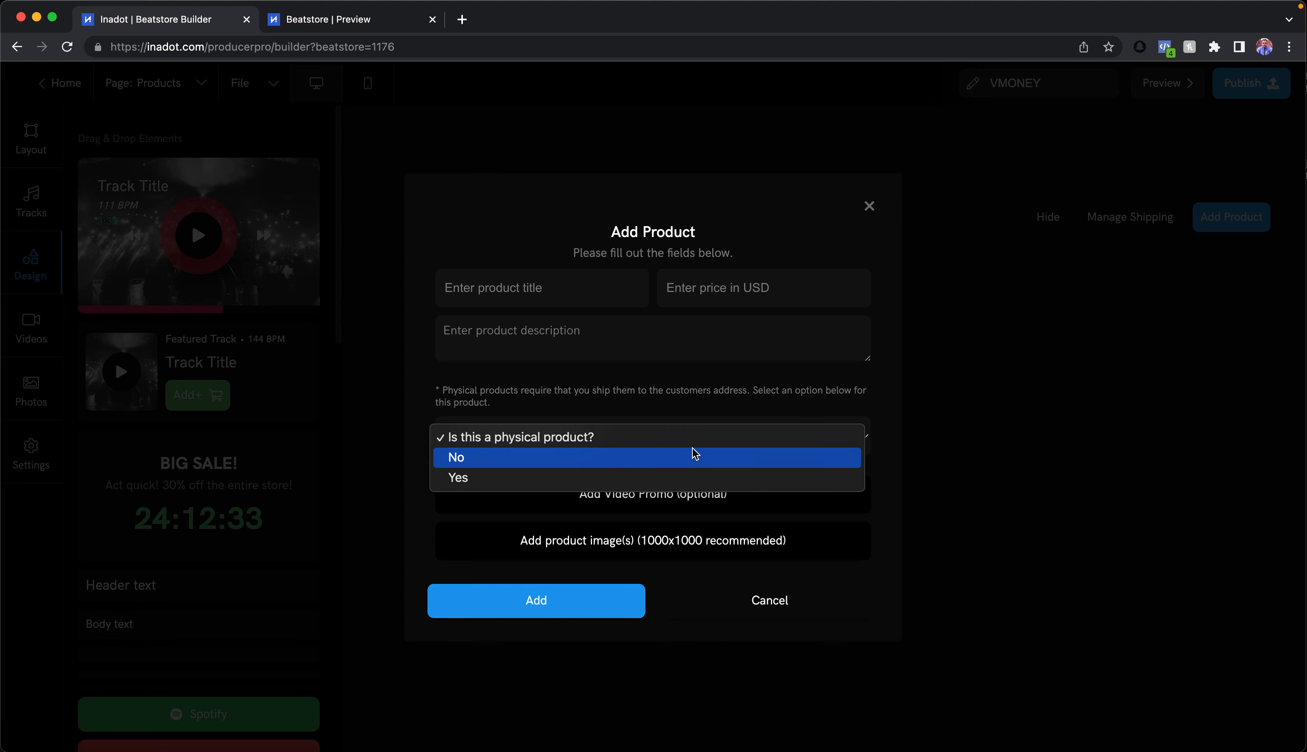
{"action": "left_click", "coordinate": [704, 421]}
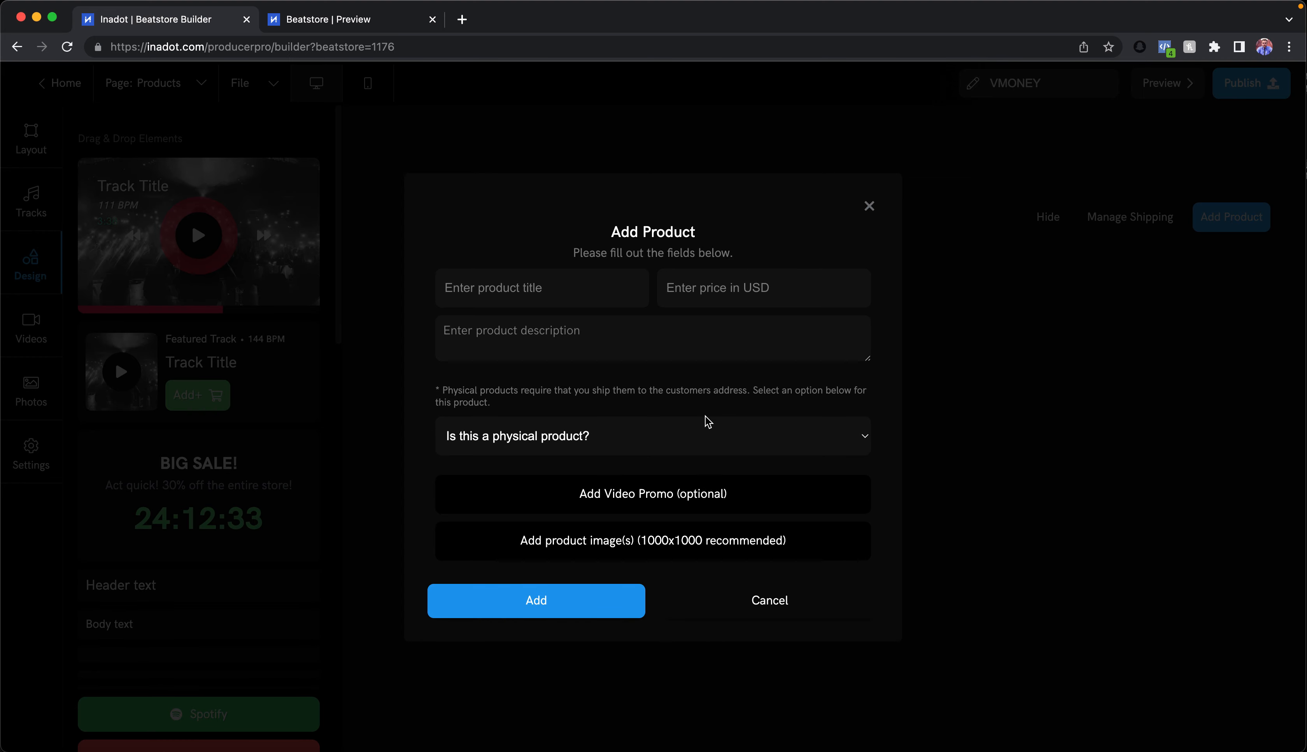
{"action": "left_click", "coordinate": [765, 599]}
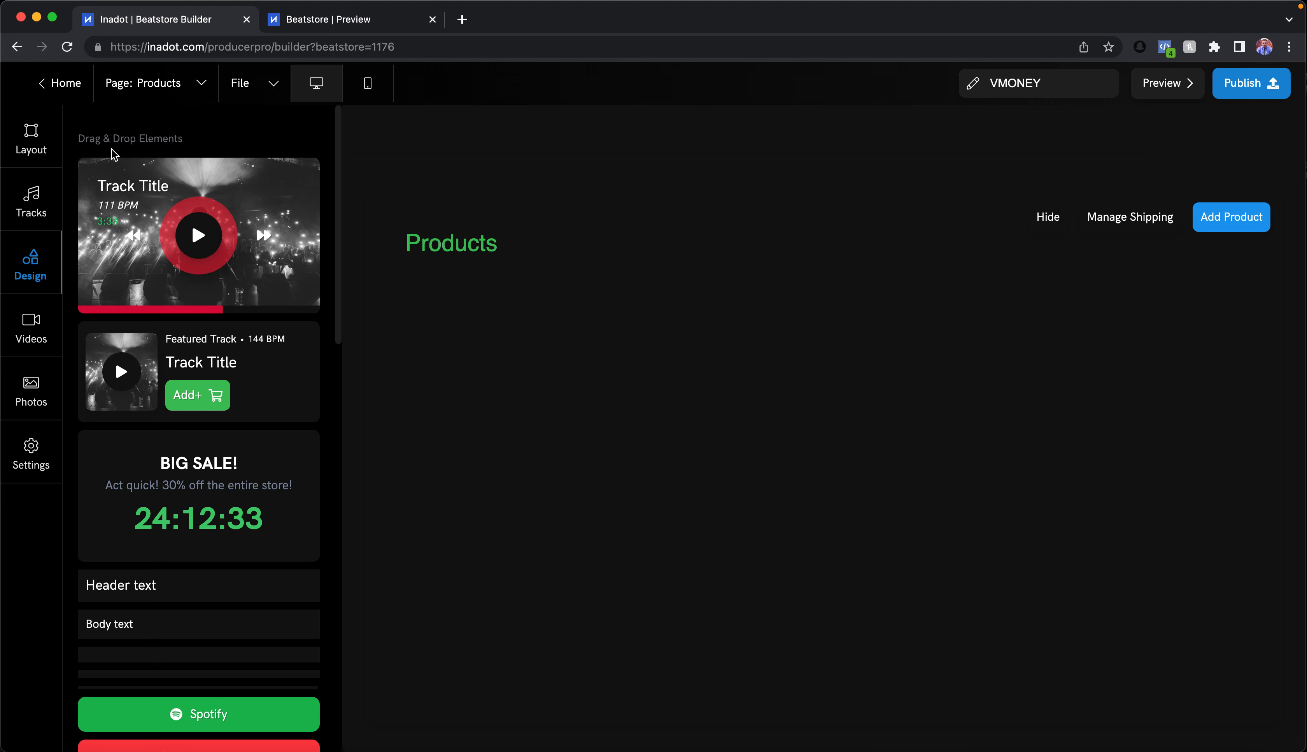
View the About page and the Contact page of the store
{"action": "left_click", "coordinate": [128, 86]}
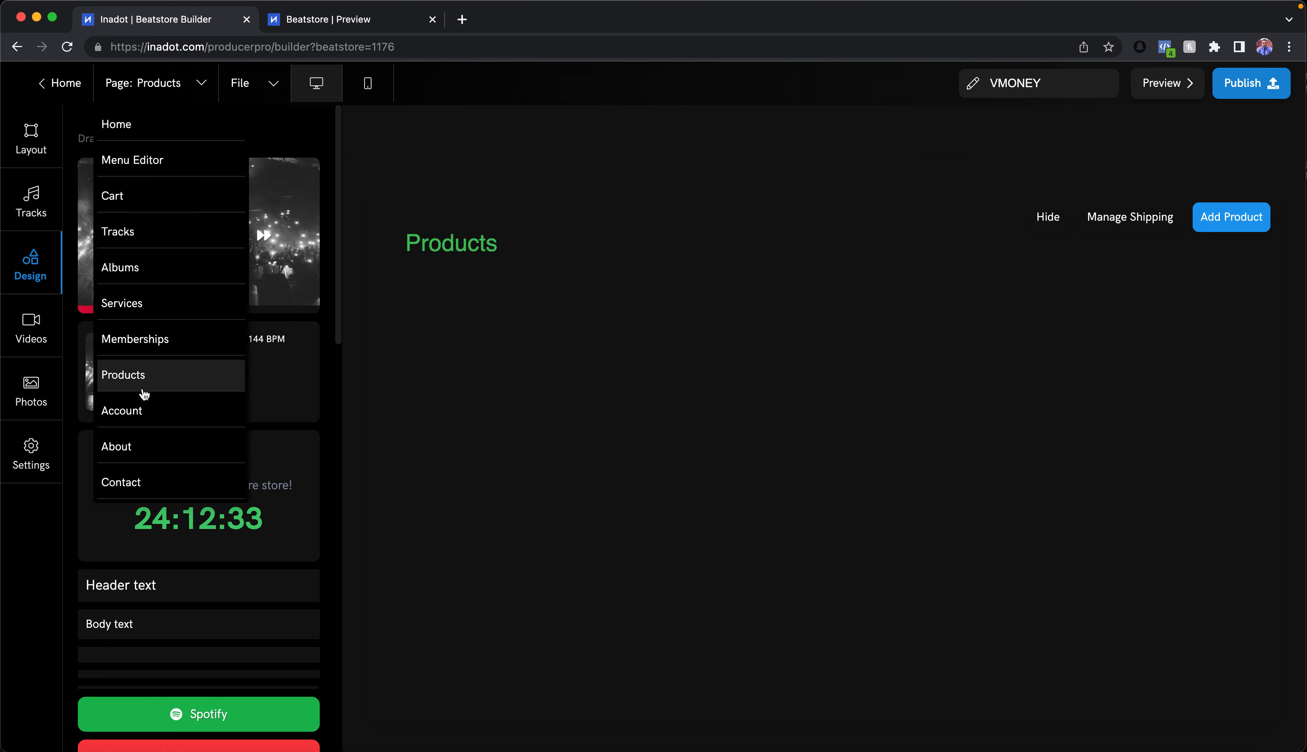
{"action": "left_click", "coordinate": [129, 446]}
{"action": "left_click", "coordinate": [141, 82]}
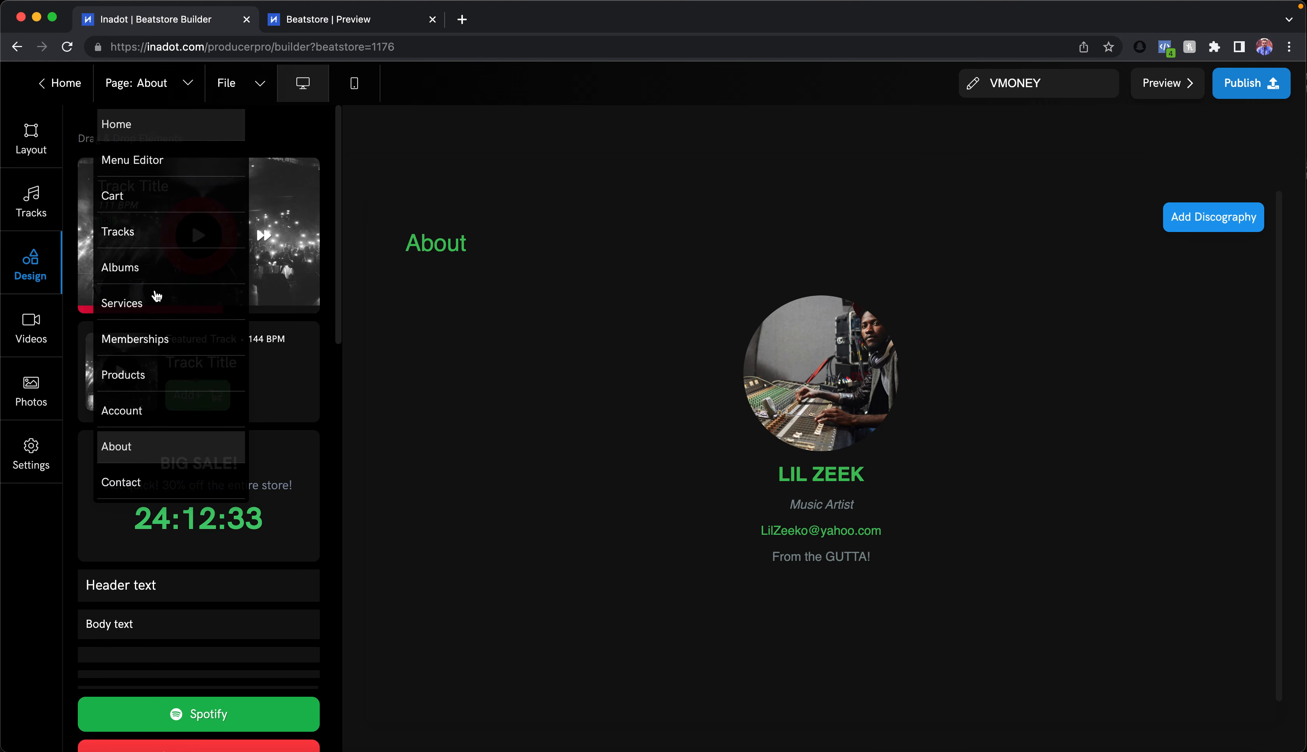
{"action": "left_click", "coordinate": [139, 476]}
Return to the Home page and examine its layout options, the first Go ahead track card and the uploaded tracks list
{"action": "left_click", "coordinate": [137, 89]}
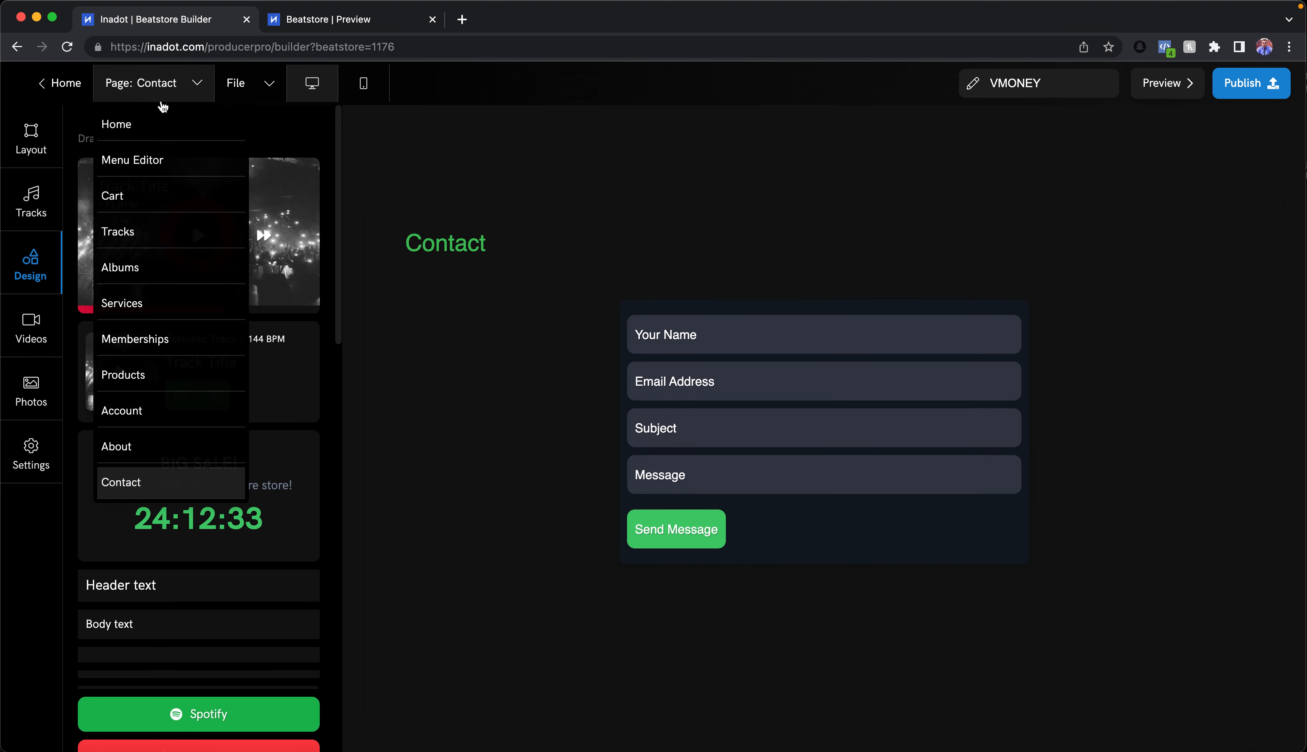
{"action": "left_click", "coordinate": [157, 126]}
{"action": "left_click", "coordinate": [31, 138]}
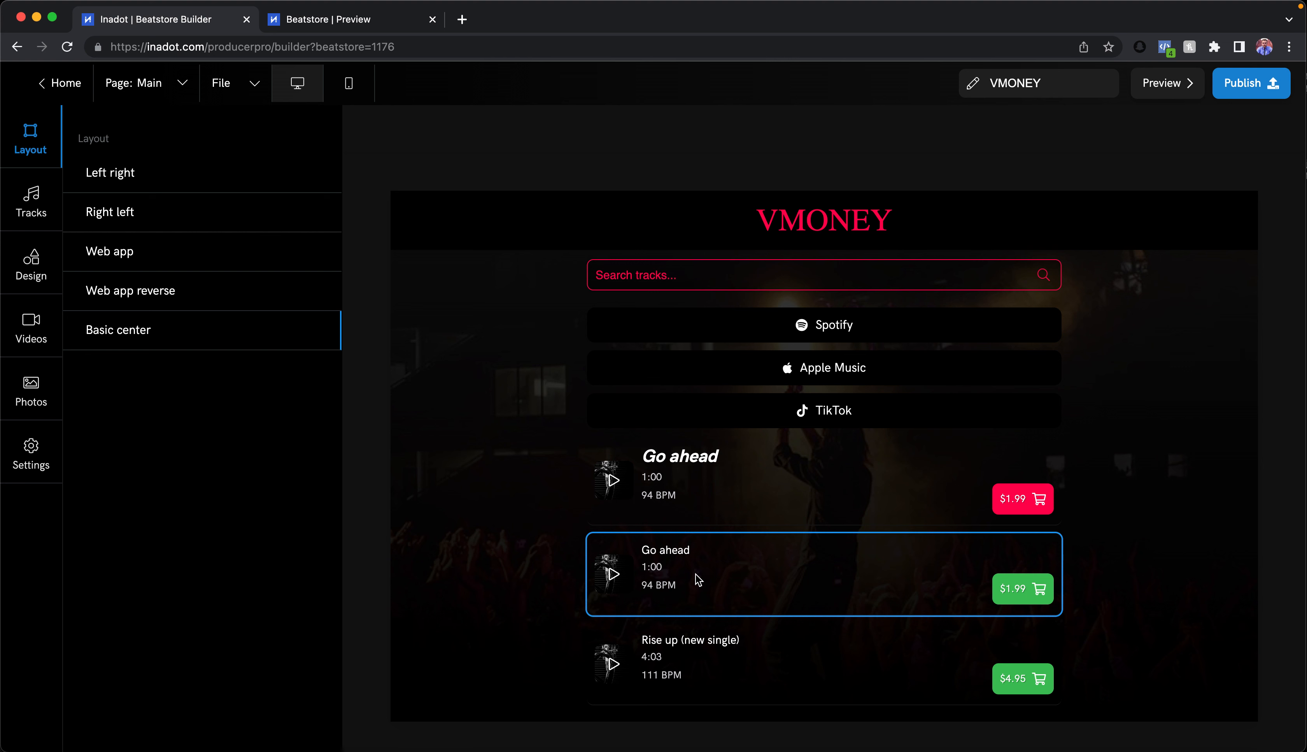
{"action": "left_click", "coordinate": [1018, 486]}
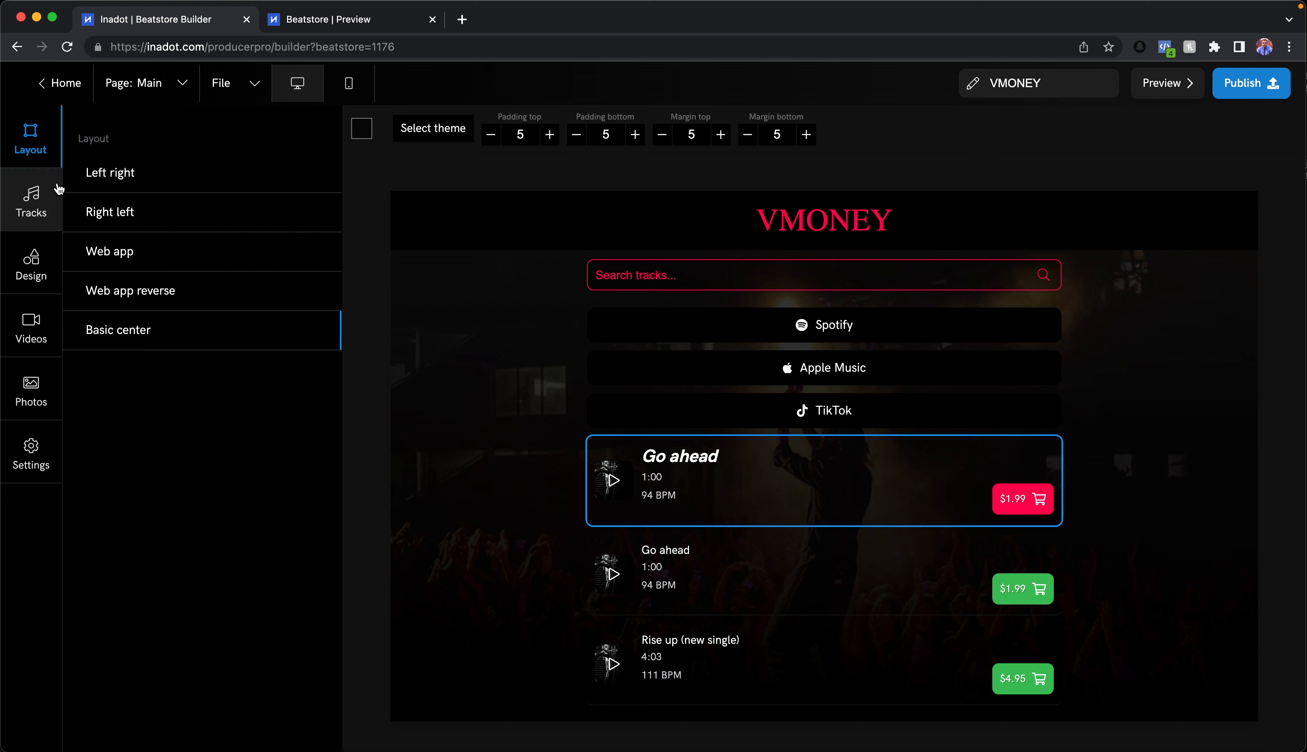
{"action": "left_click", "coordinate": [32, 200]}
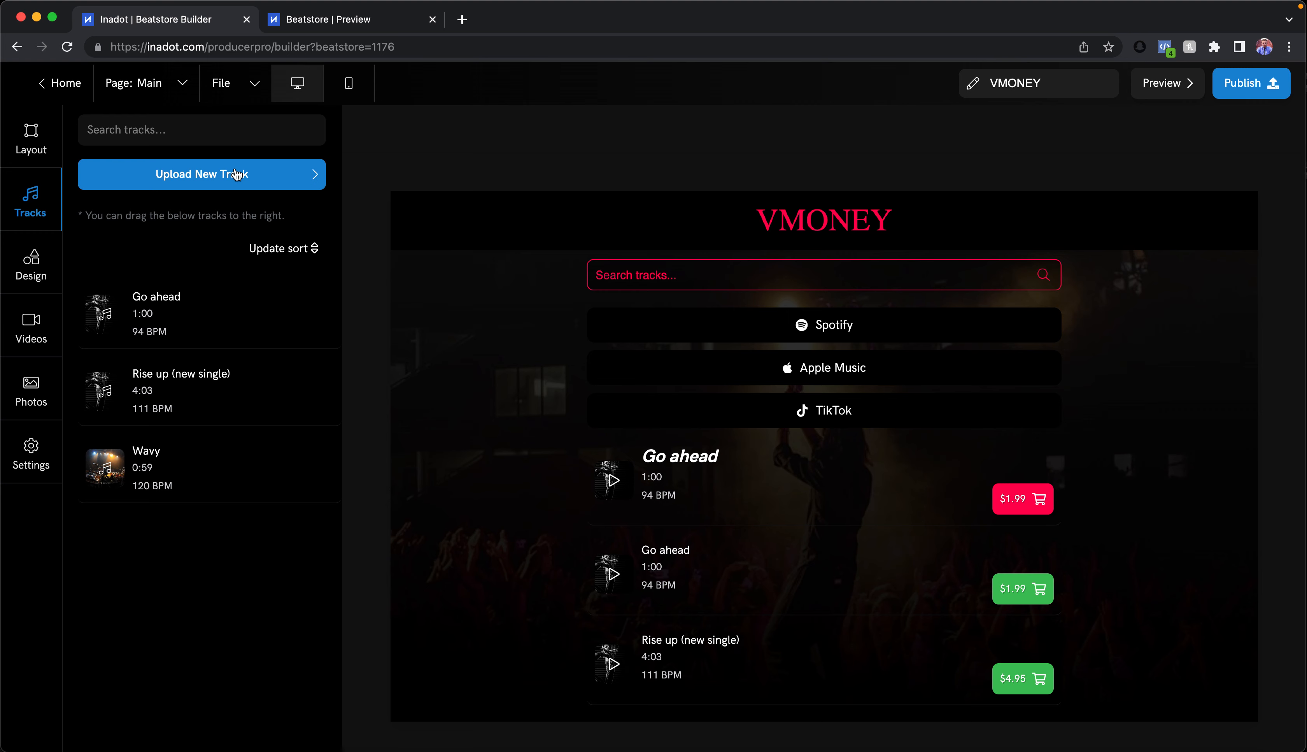
Check the Tracks and Home pages in the site preview and return to the builder
{"action": "left_click", "coordinate": [390, 23]}
{"action": "left_click", "coordinate": [638, 109]}
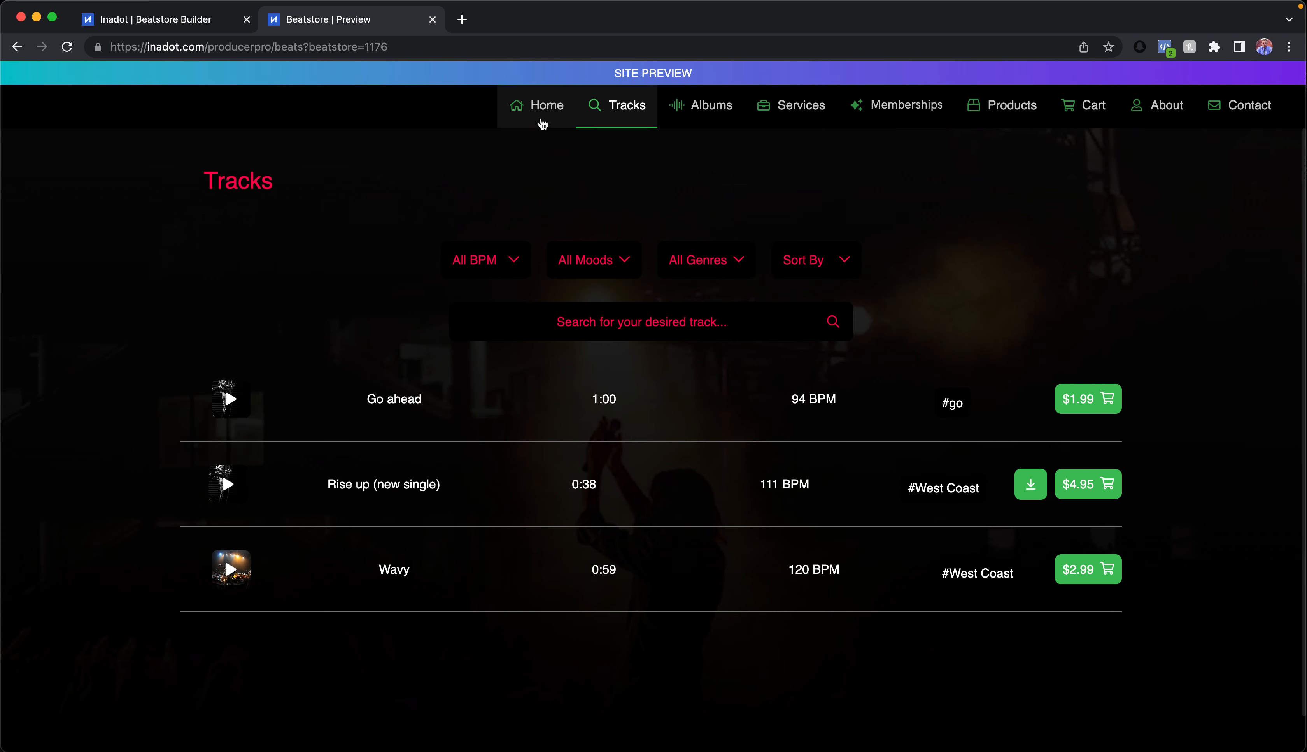
{"action": "left_click", "coordinate": [537, 121]}
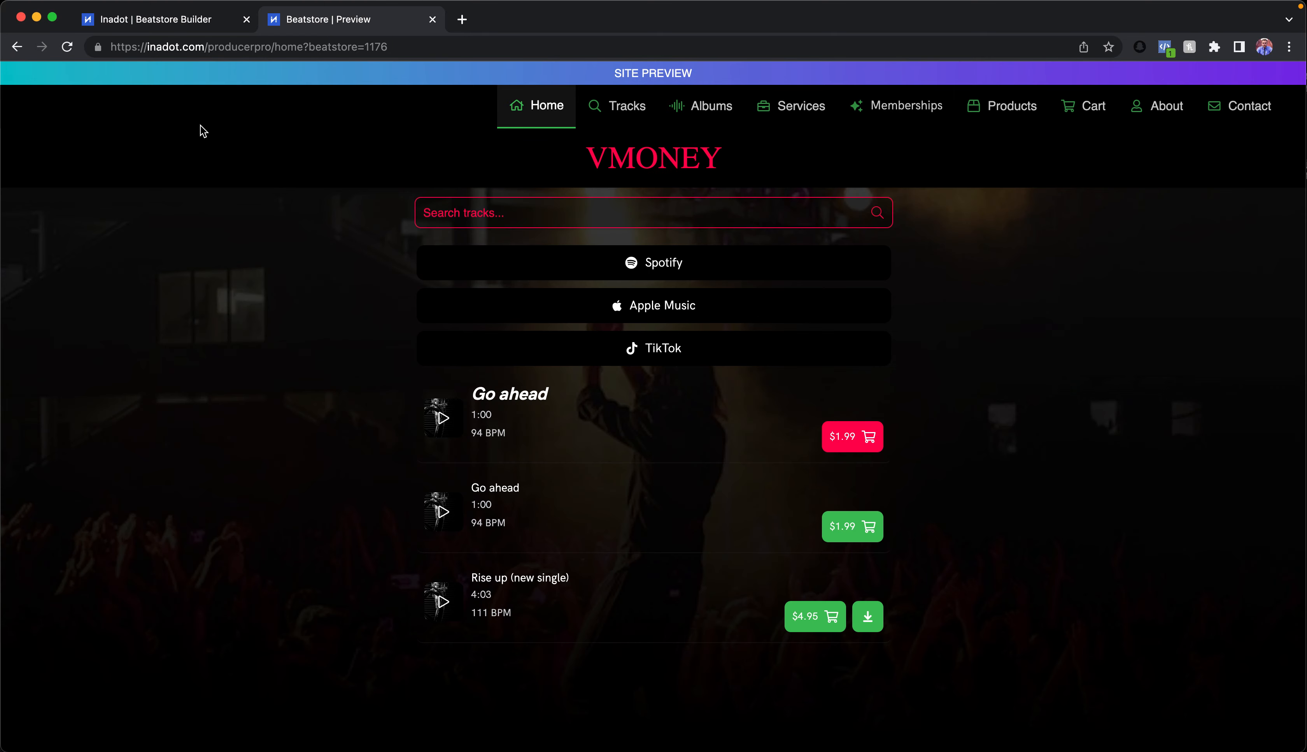
{"action": "left_click", "coordinate": [187, 21]}
{"action": "left_click_drag", "start_coordinate": [138, 319], "coordinate": [156, 363]}
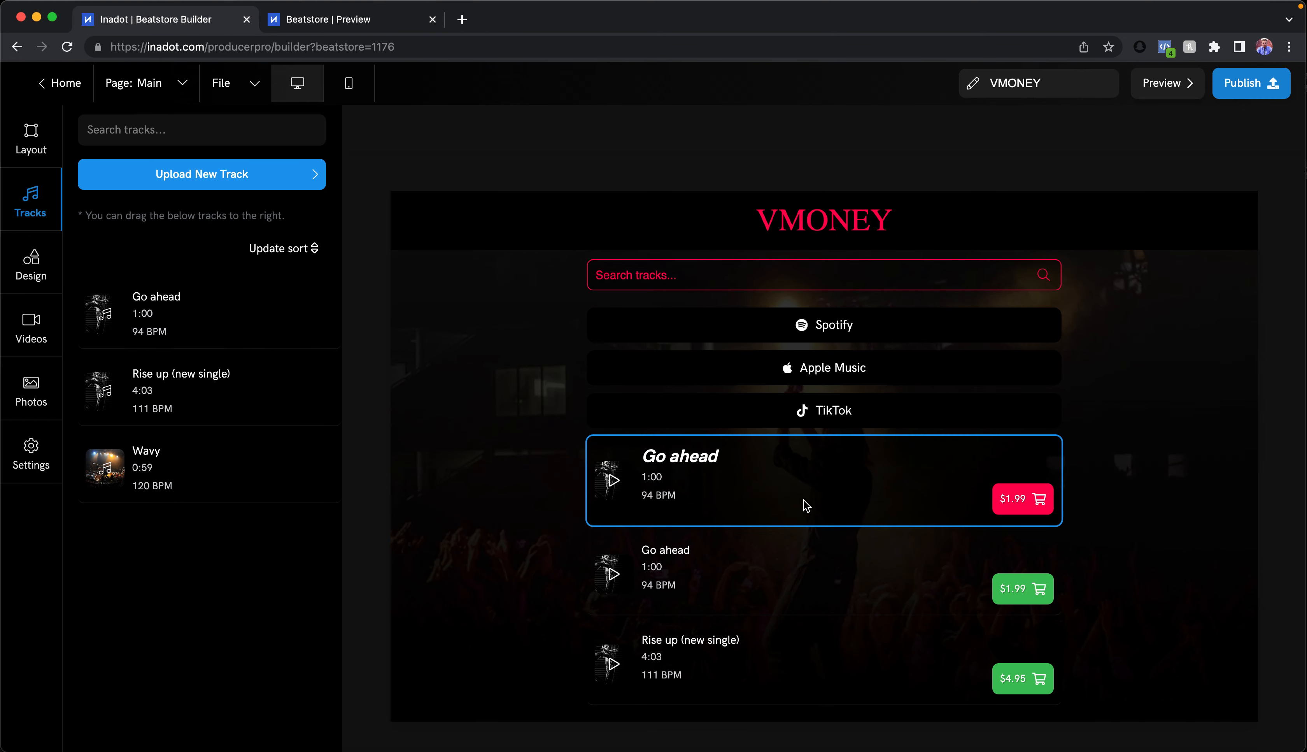